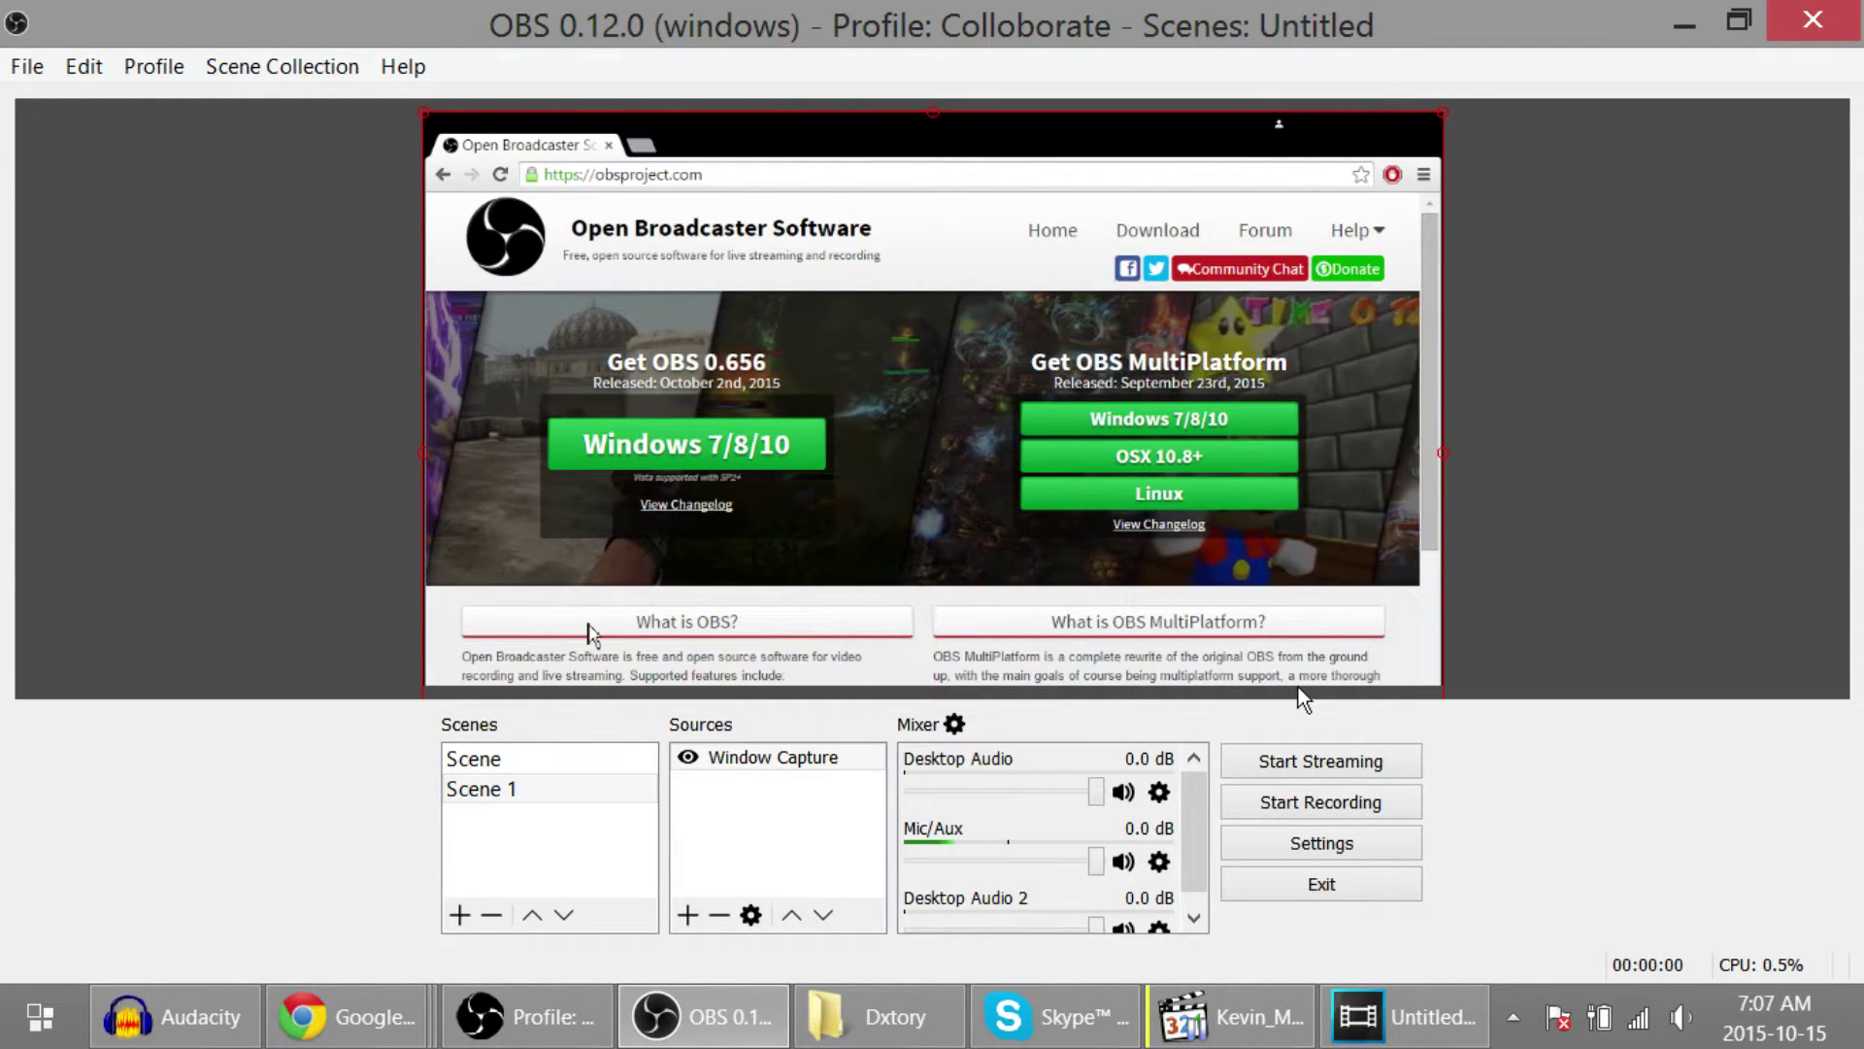
Toggle the Output Mode to Simple and back to Advanced, confirm recording audio tracks 1–3, then show Audio settings.
{"action": "left_click", "coordinate": [1306, 847]}
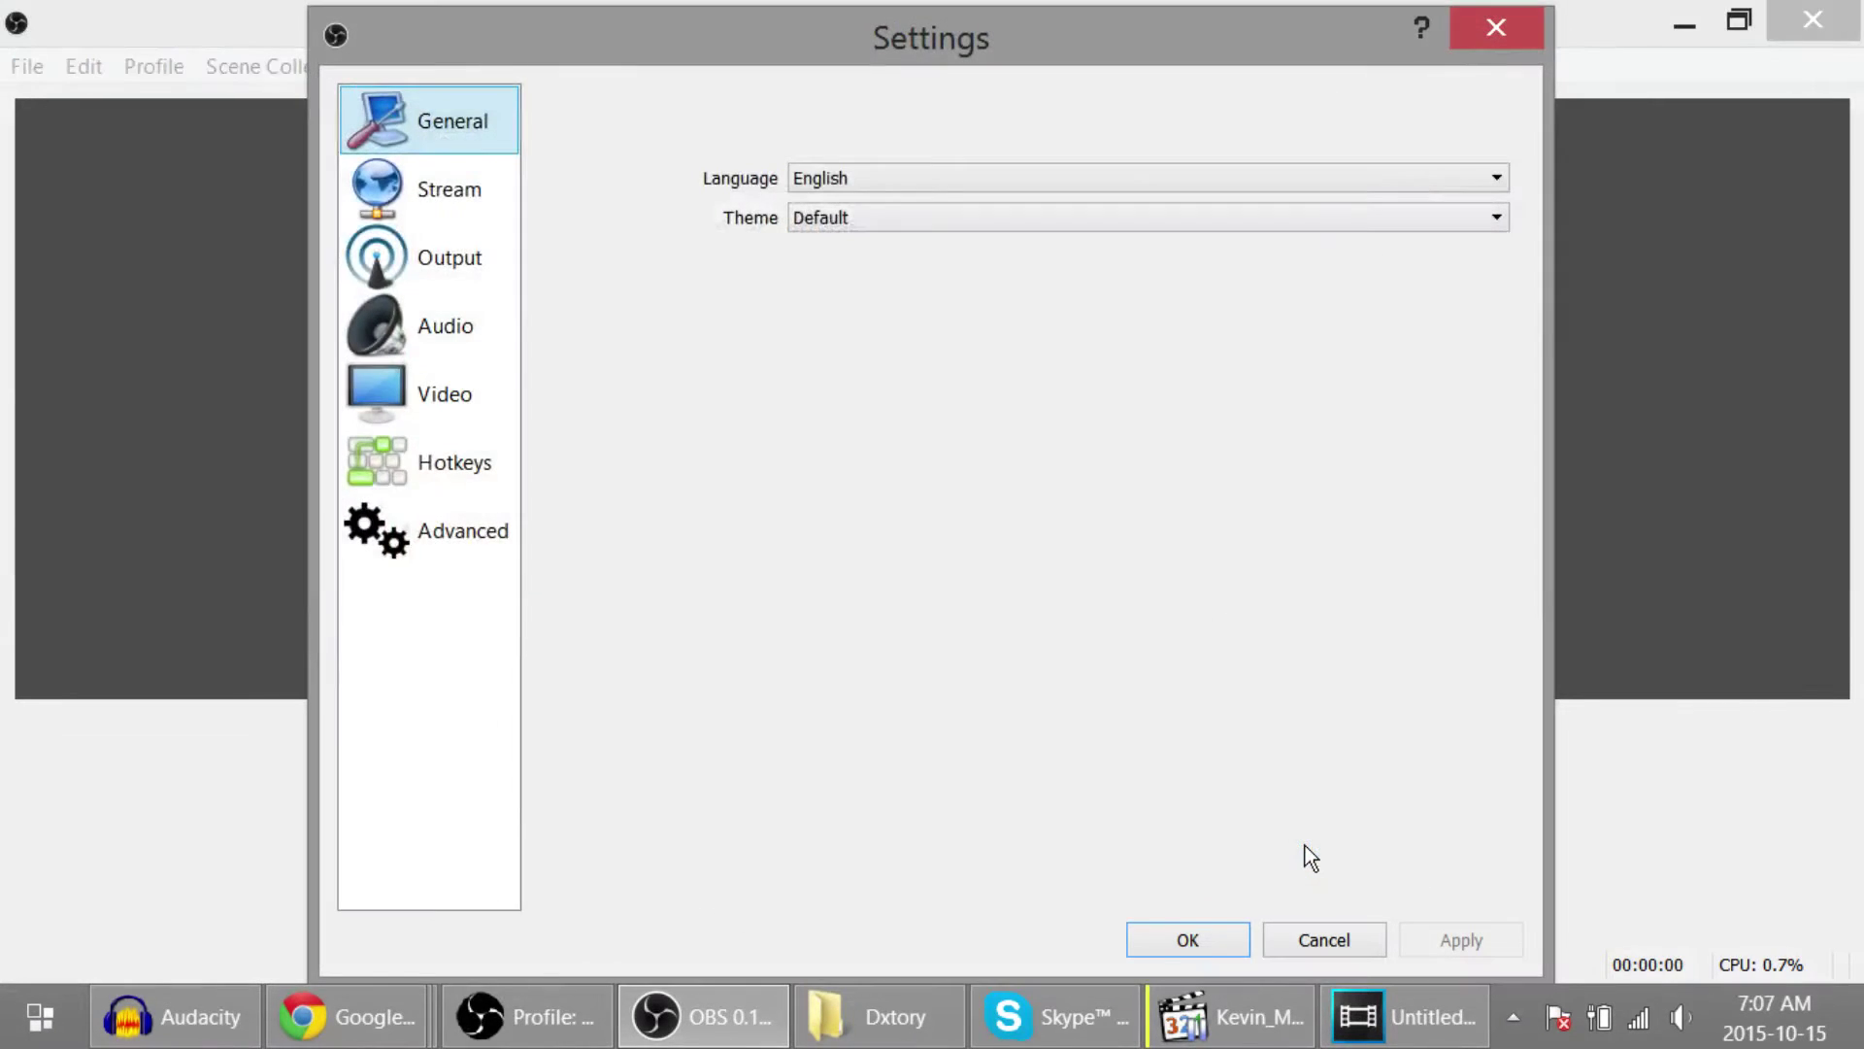
{"action": "left_click", "coordinate": [435, 260]}
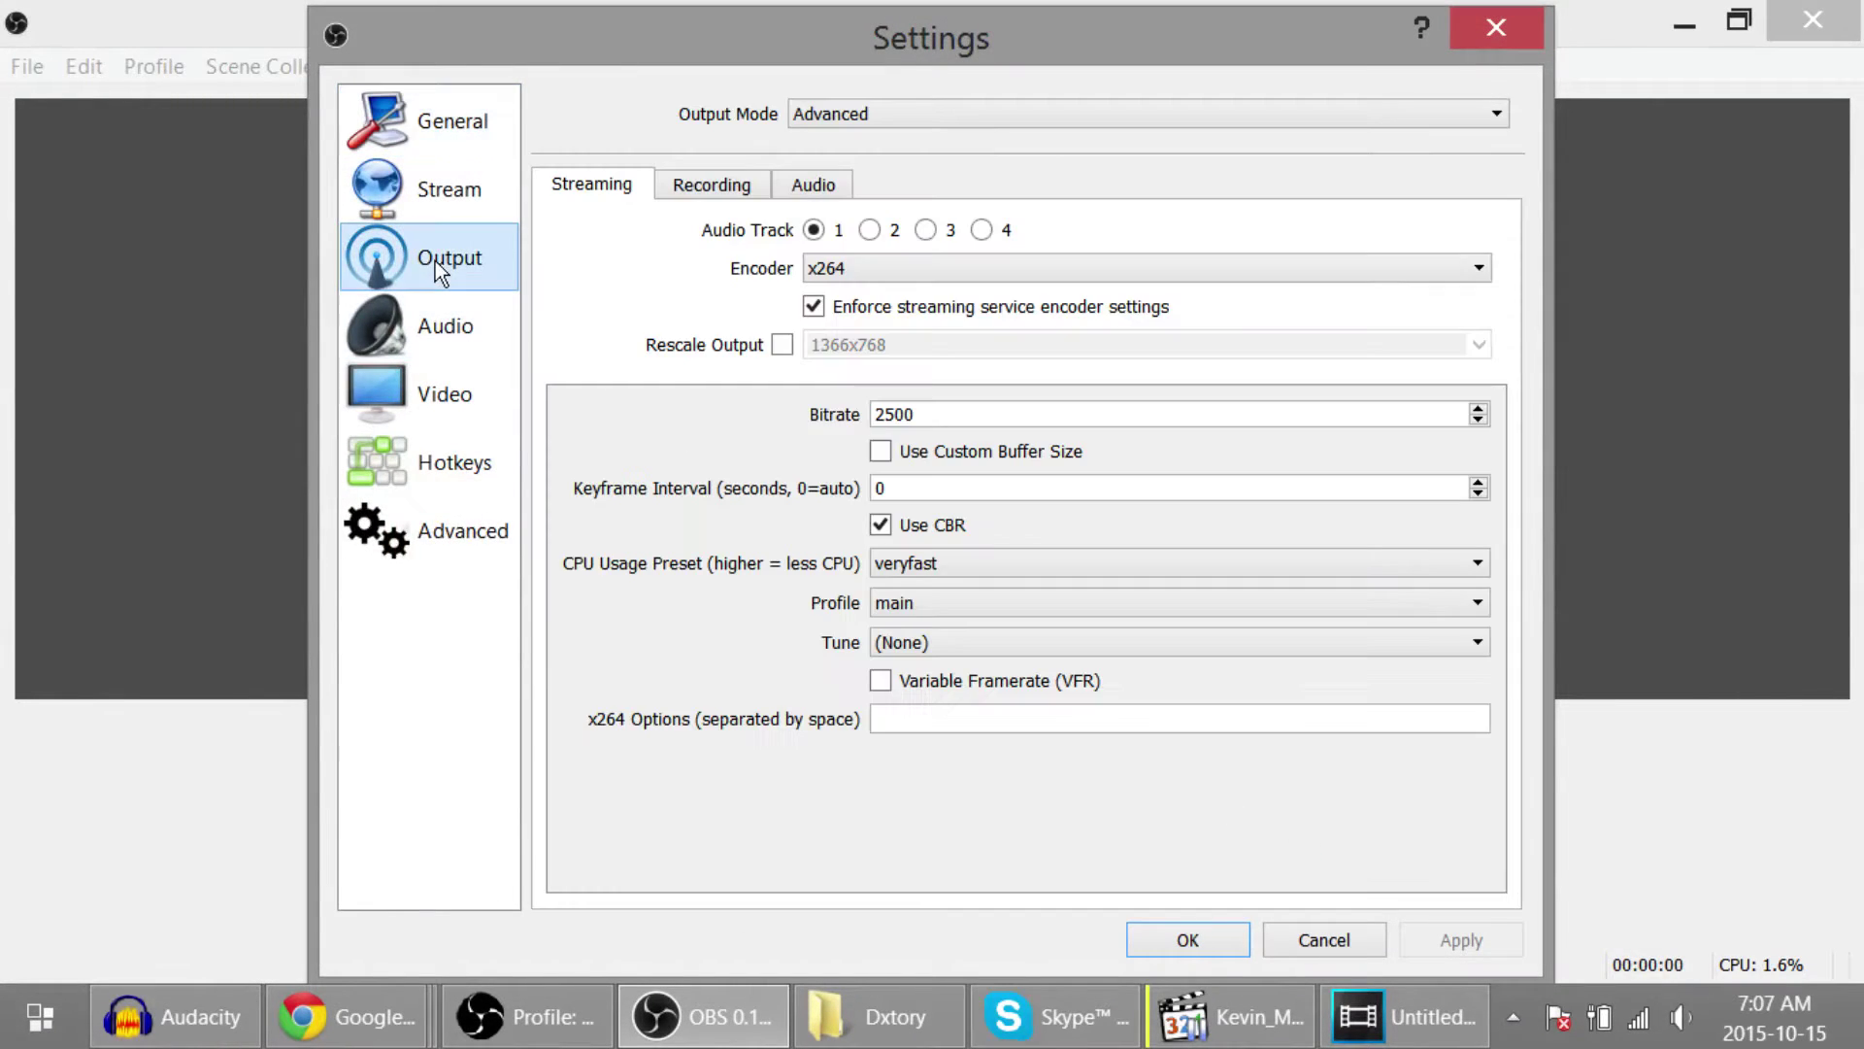
{"action": "left_click", "coordinate": [940, 114]}
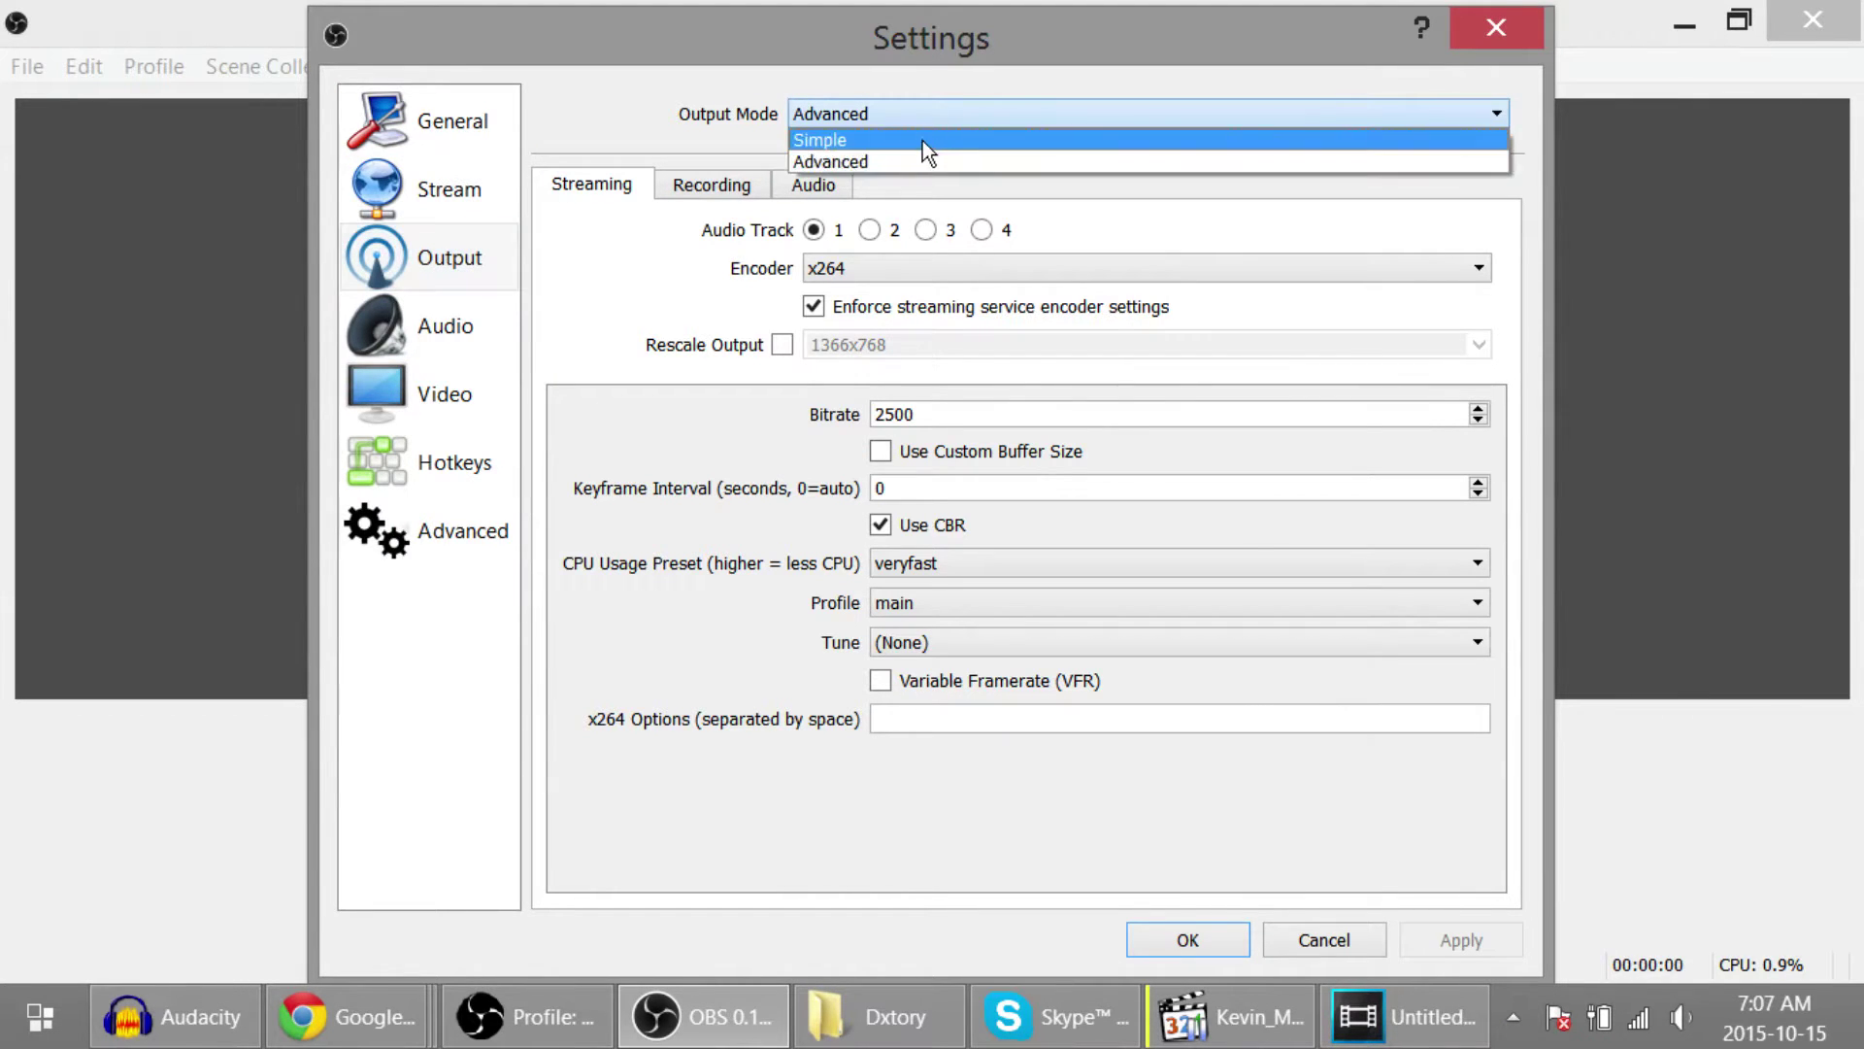
{"action": "left_click", "coordinate": [922, 141]}
{"action": "left_click", "coordinate": [919, 112]}
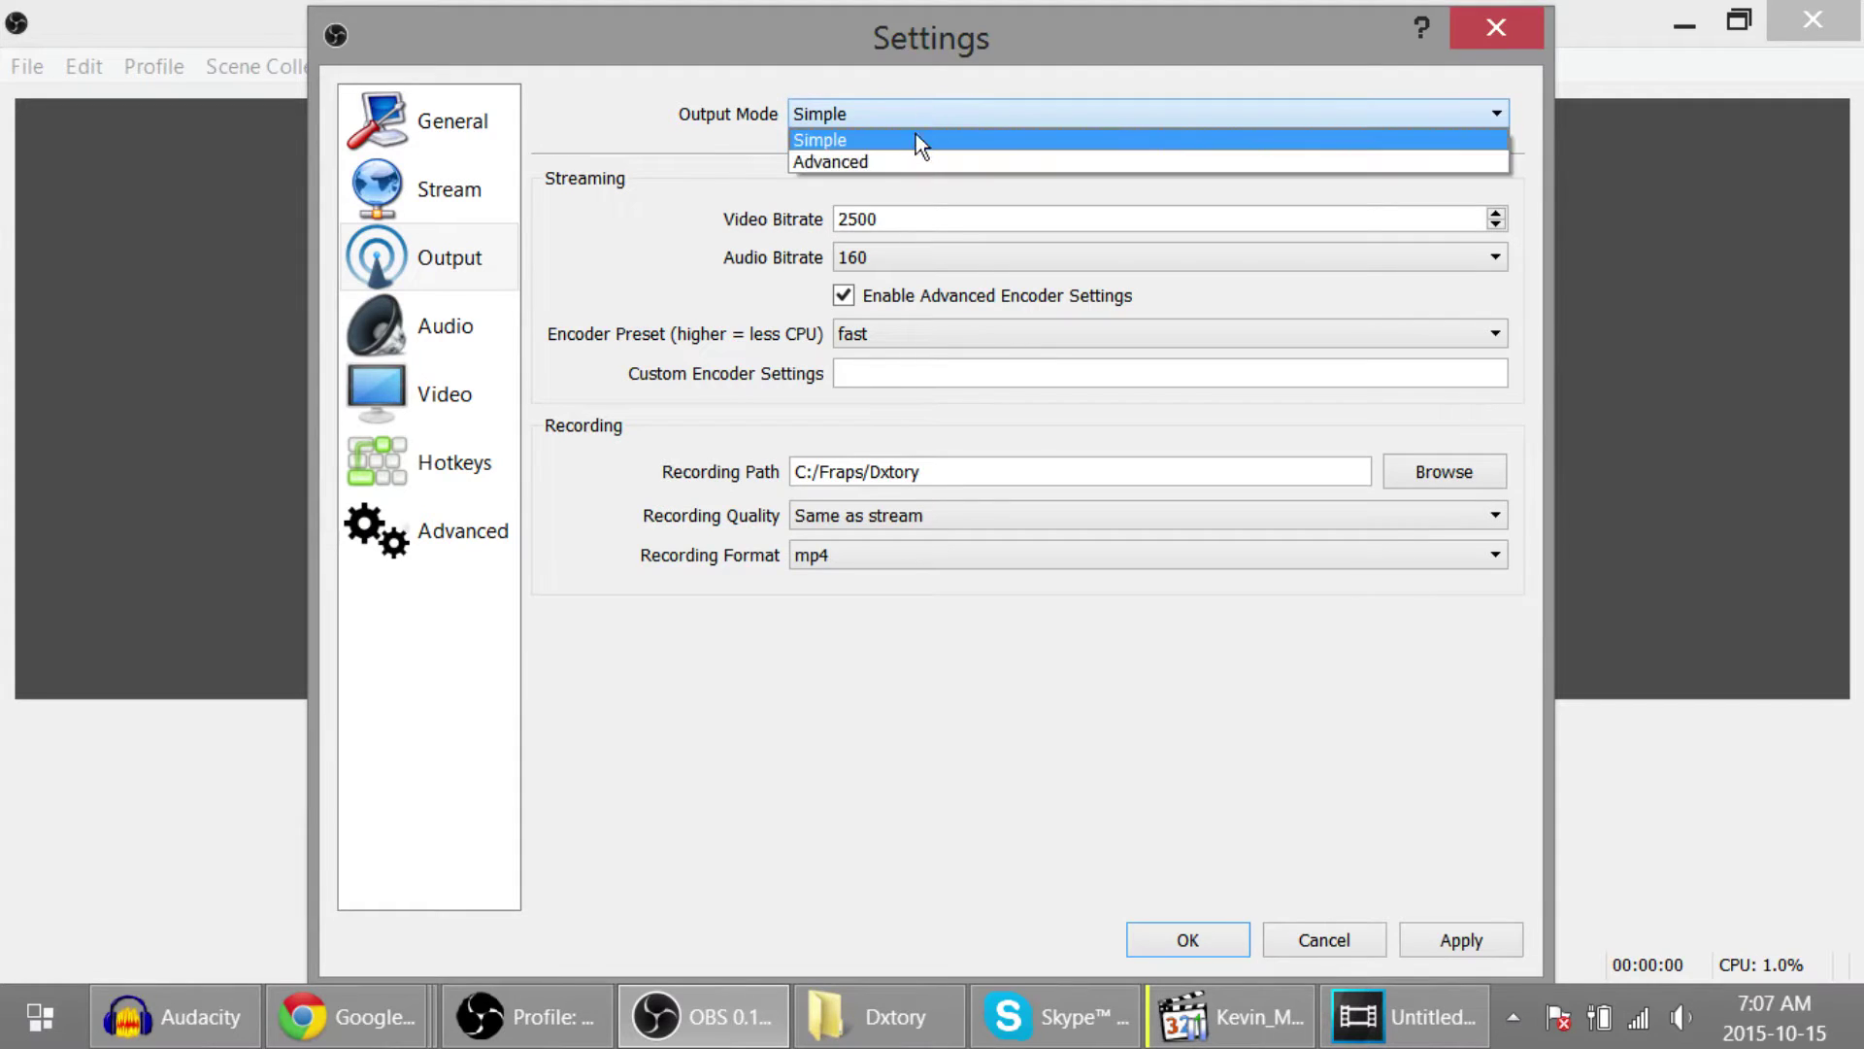
{"action": "left_click", "coordinate": [912, 162]}
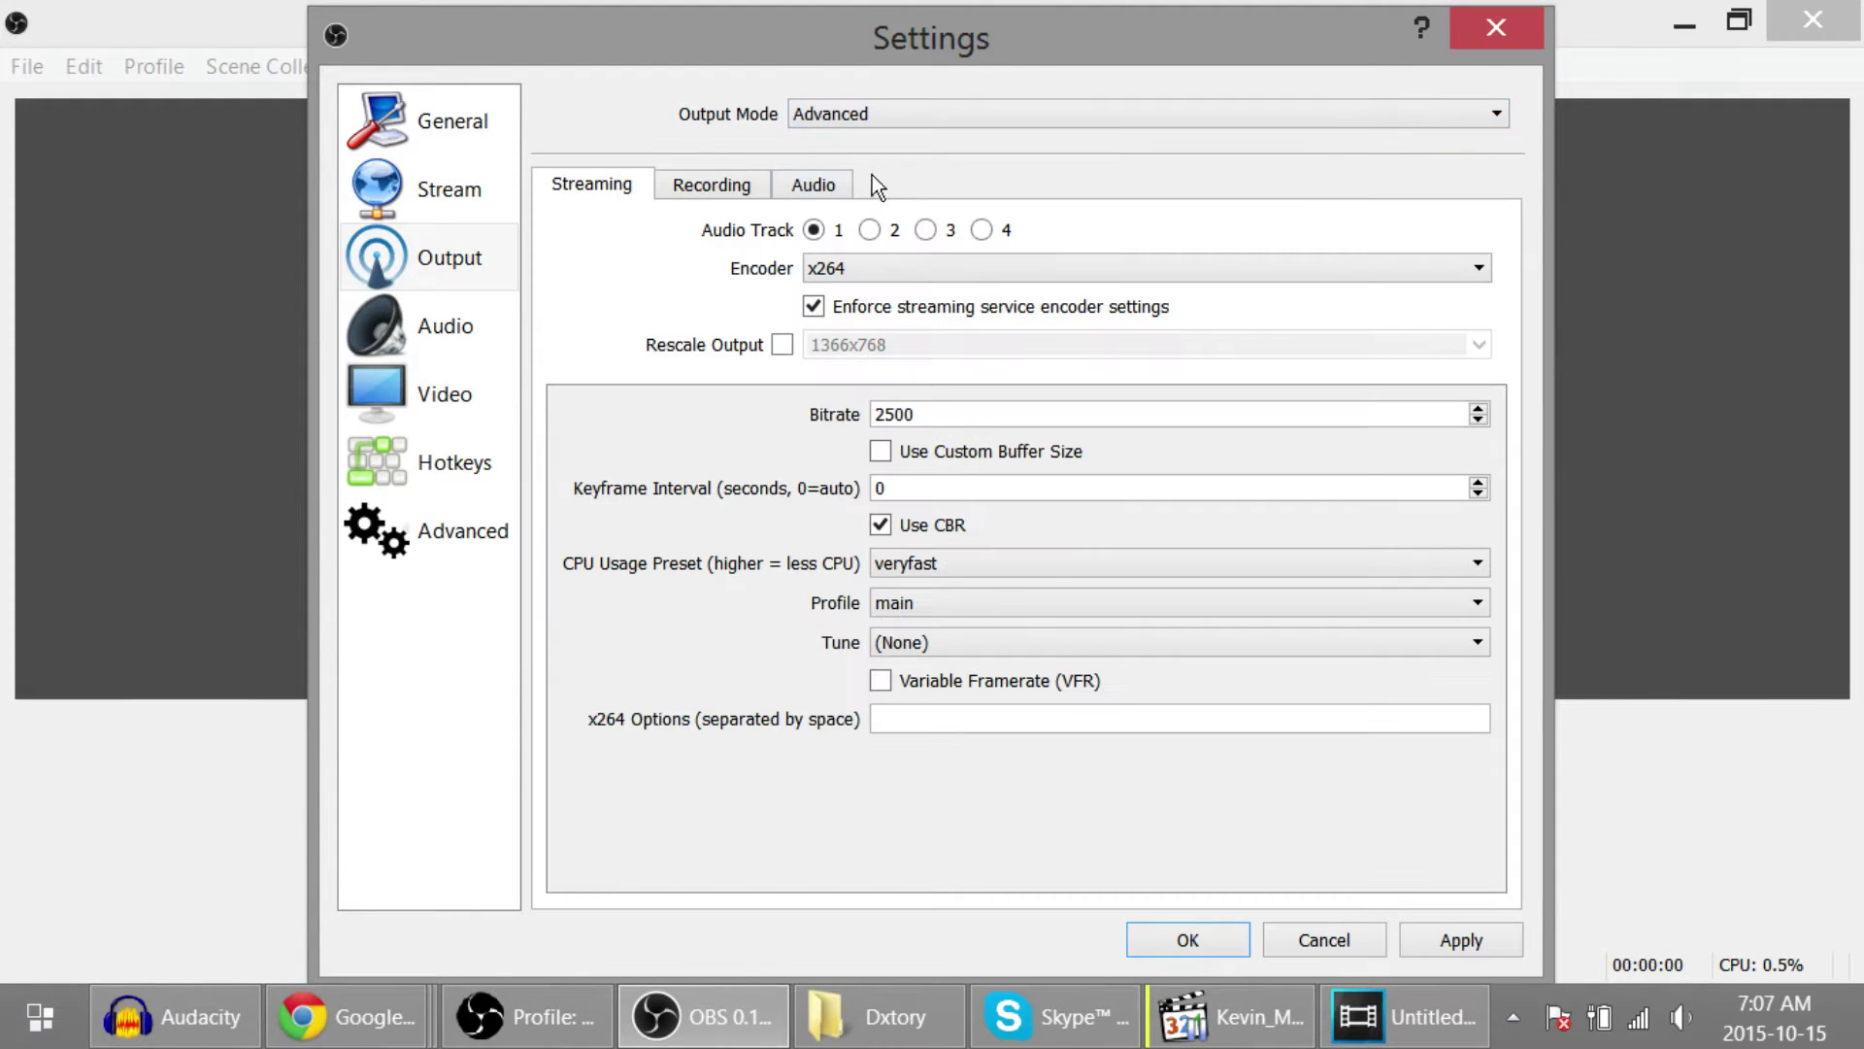
{"action": "left_click", "coordinate": [711, 186]}
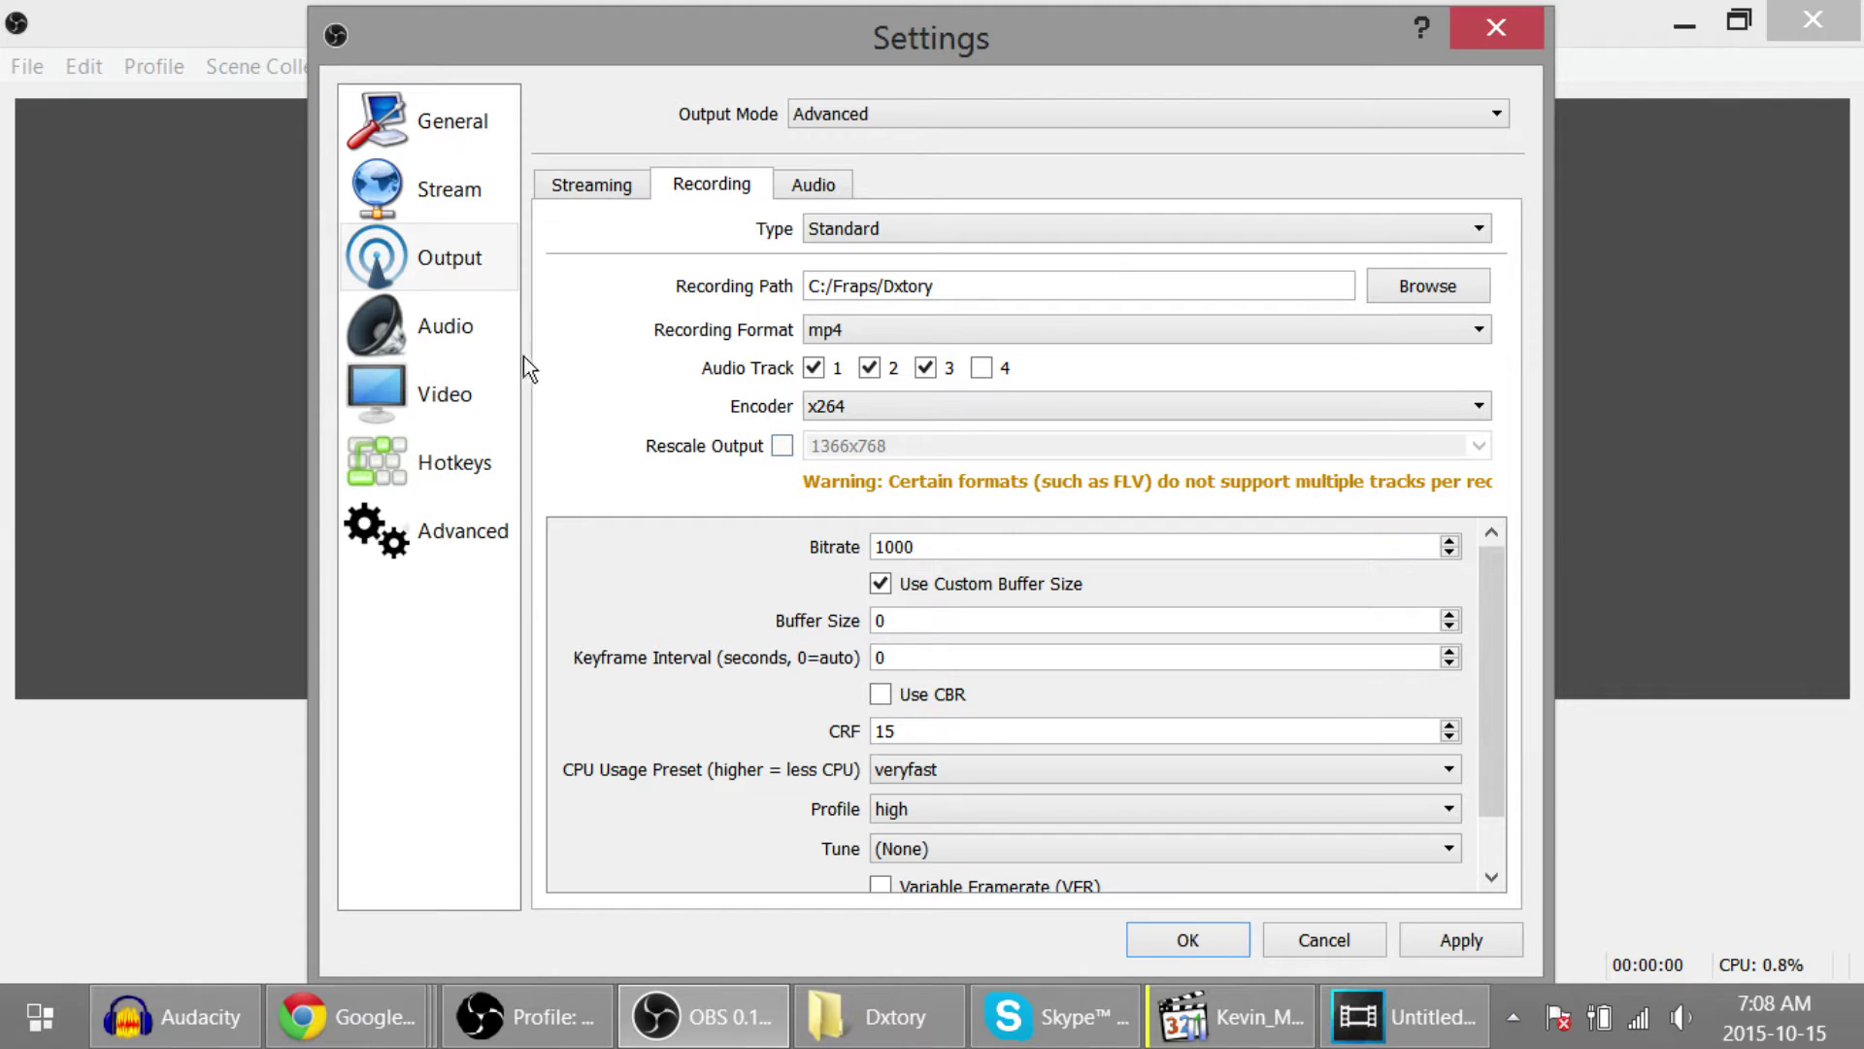
{"action": "left_click", "coordinate": [442, 330]}
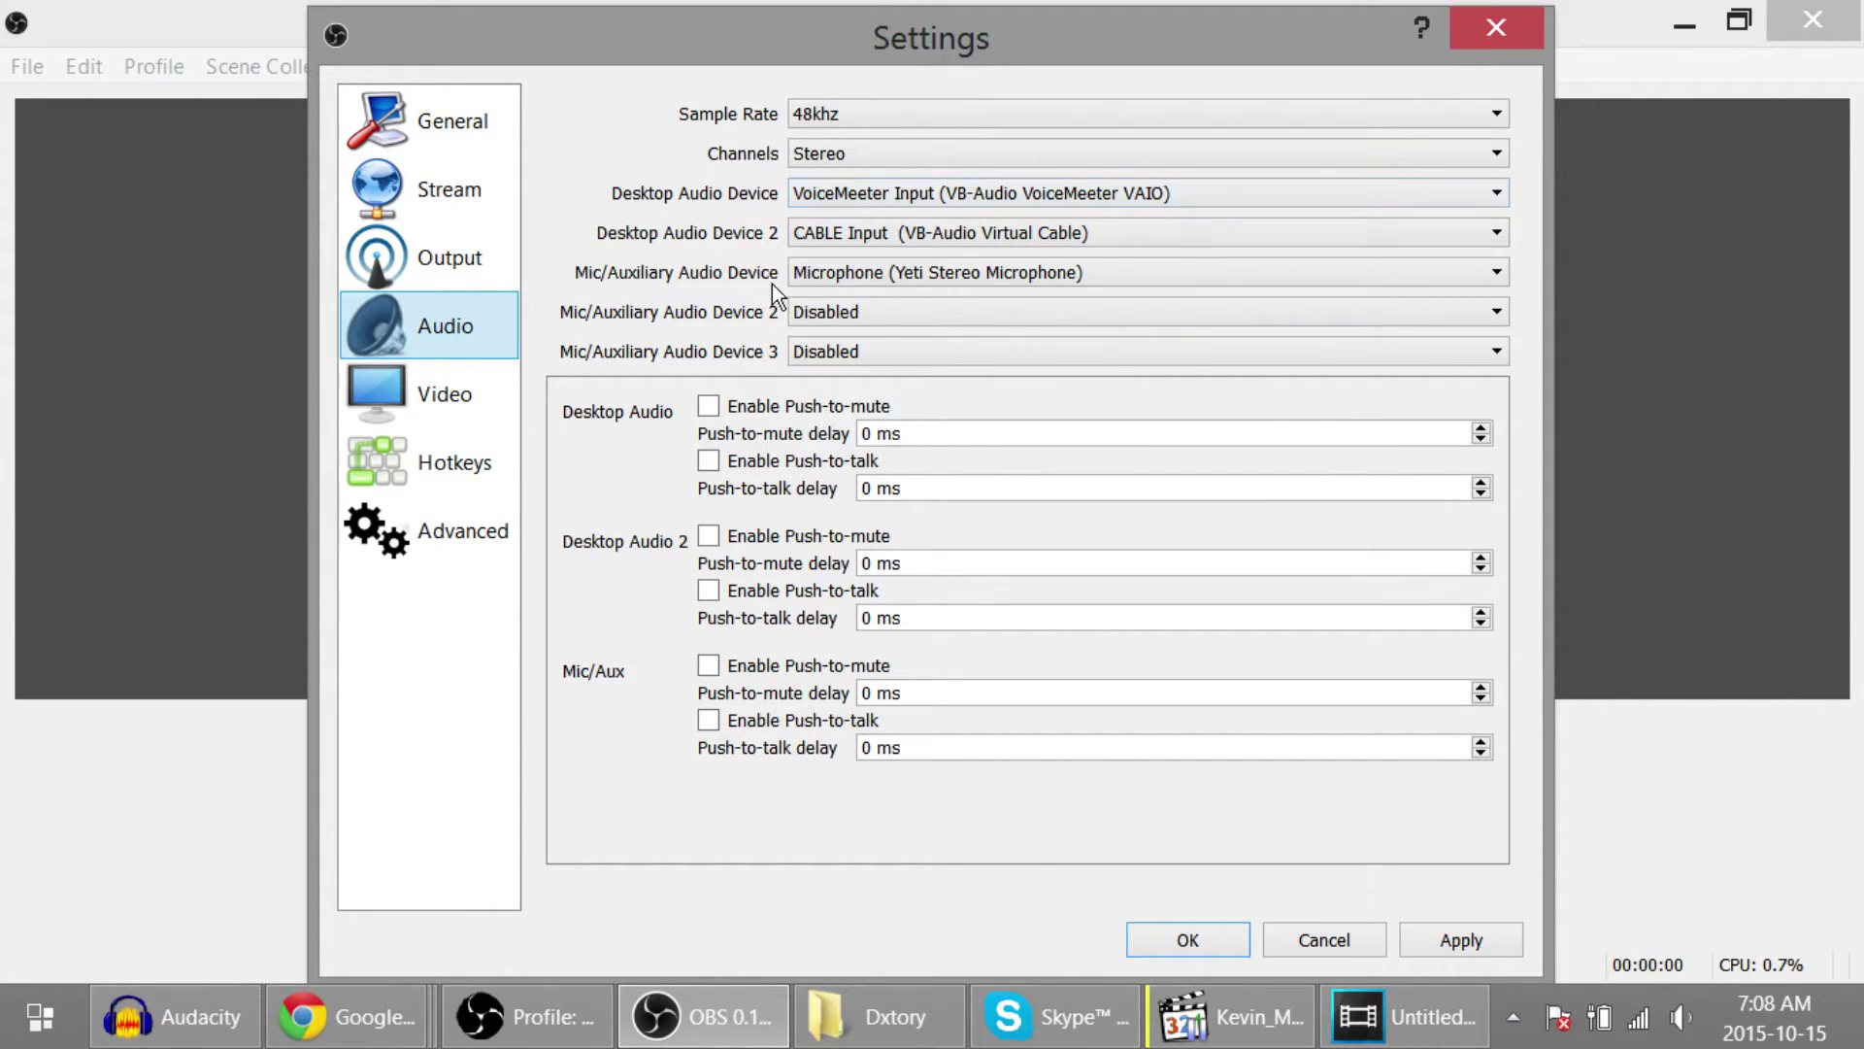
Keep VoiceMeeter Input as Desktop Audio and CABLE Input as Desktop Audio 2, then apply and close Settings.
{"action": "left_click", "coordinate": [1196, 192]}
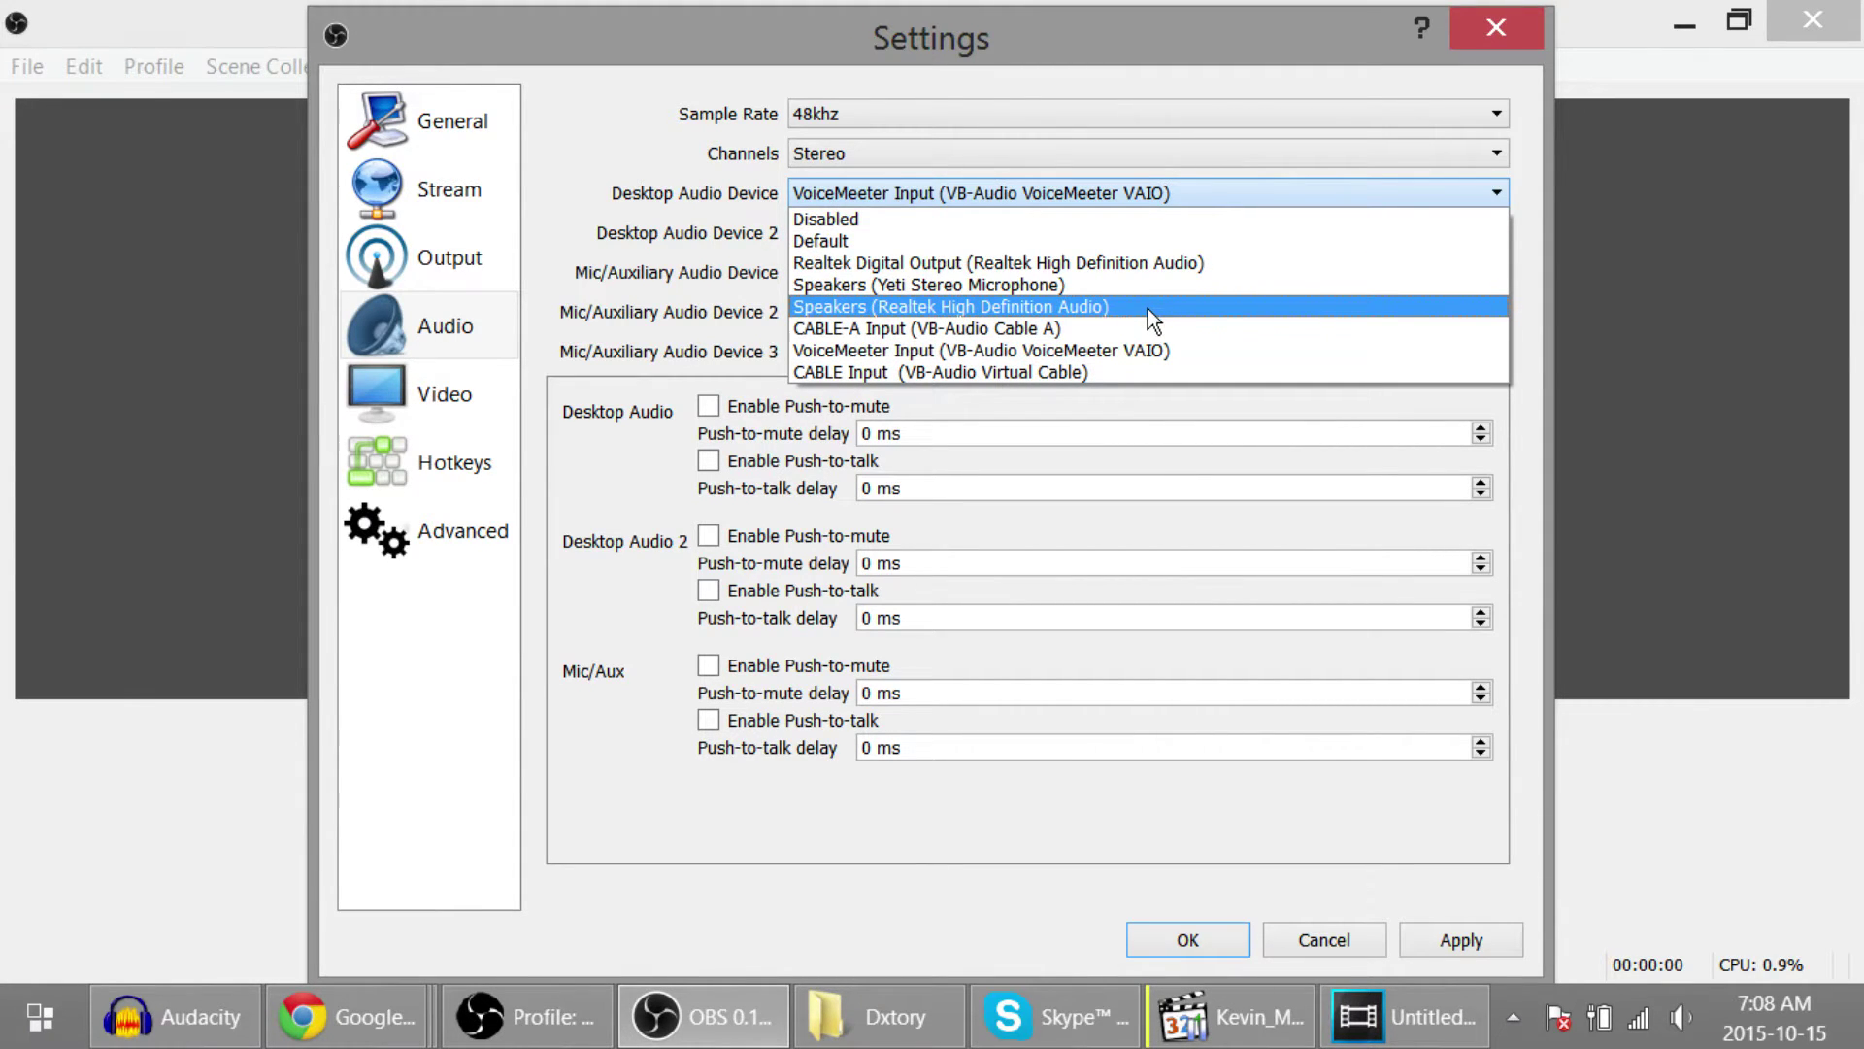
{"action": "left_click", "coordinate": [594, 270]}
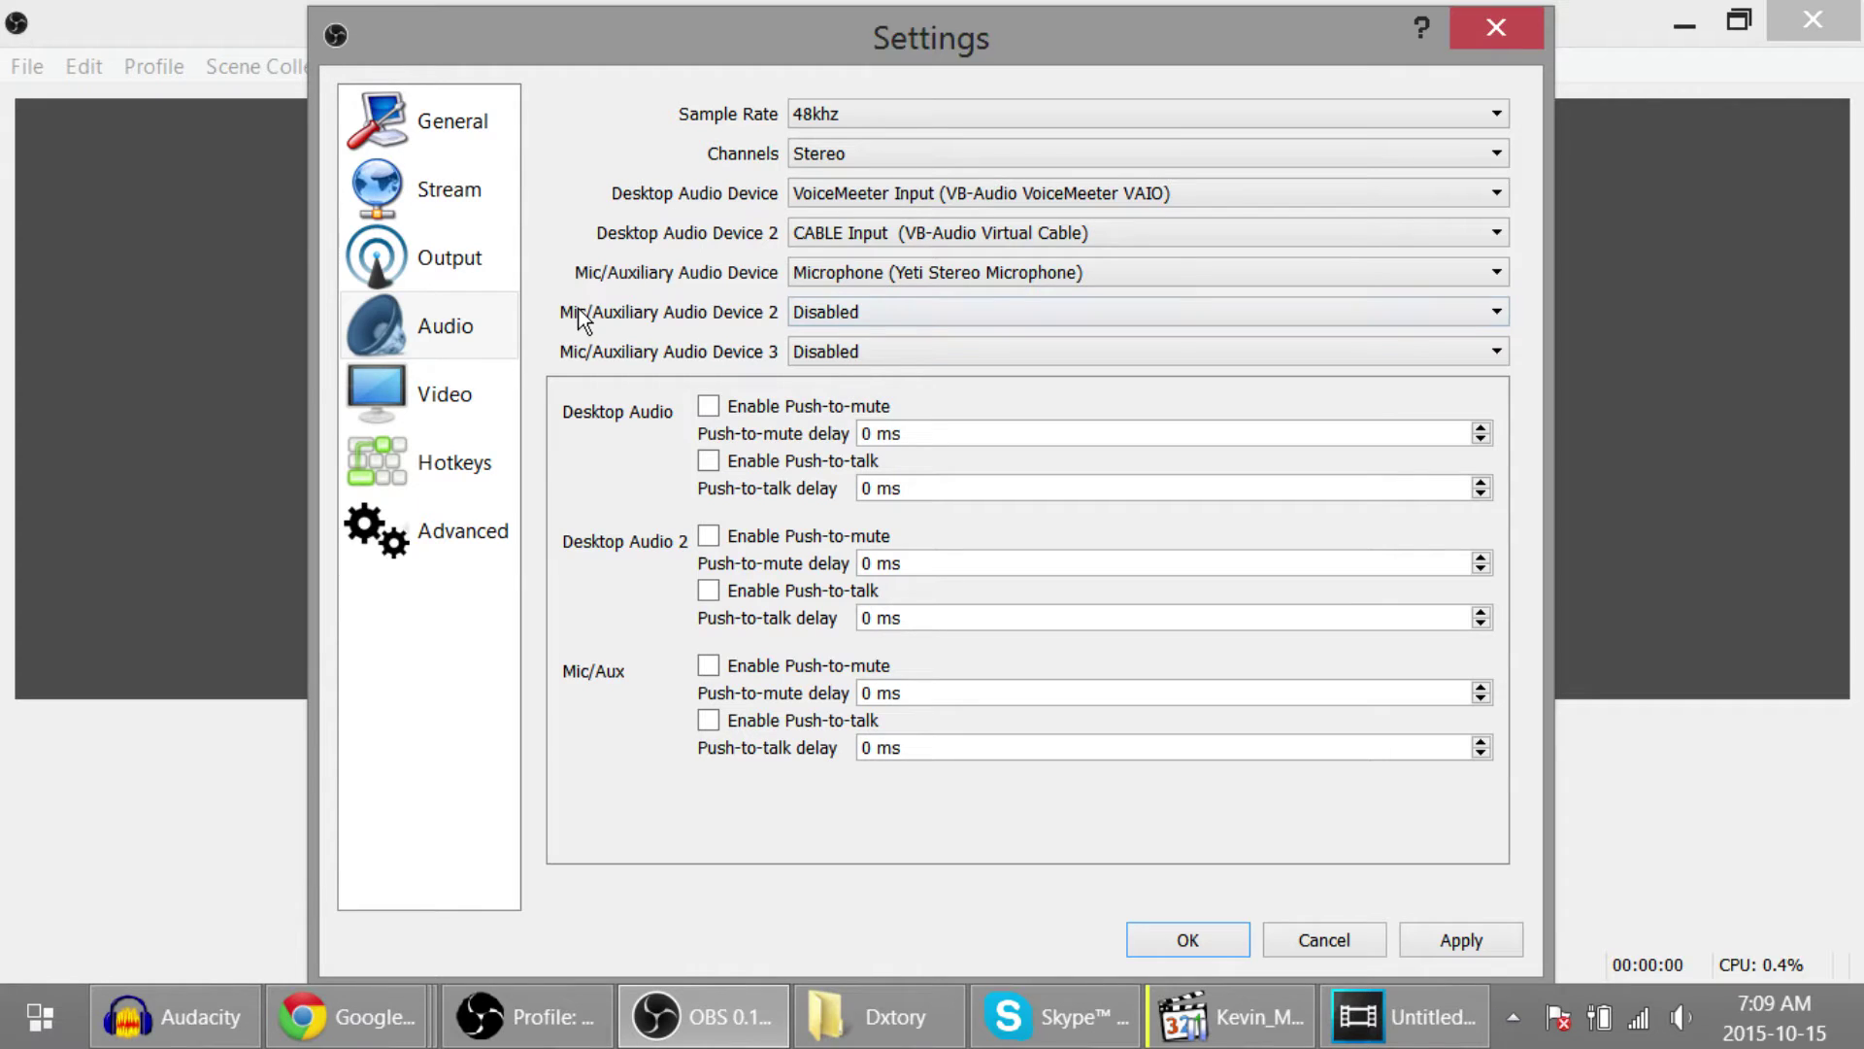
{"action": "left_click", "coordinate": [1048, 229]}
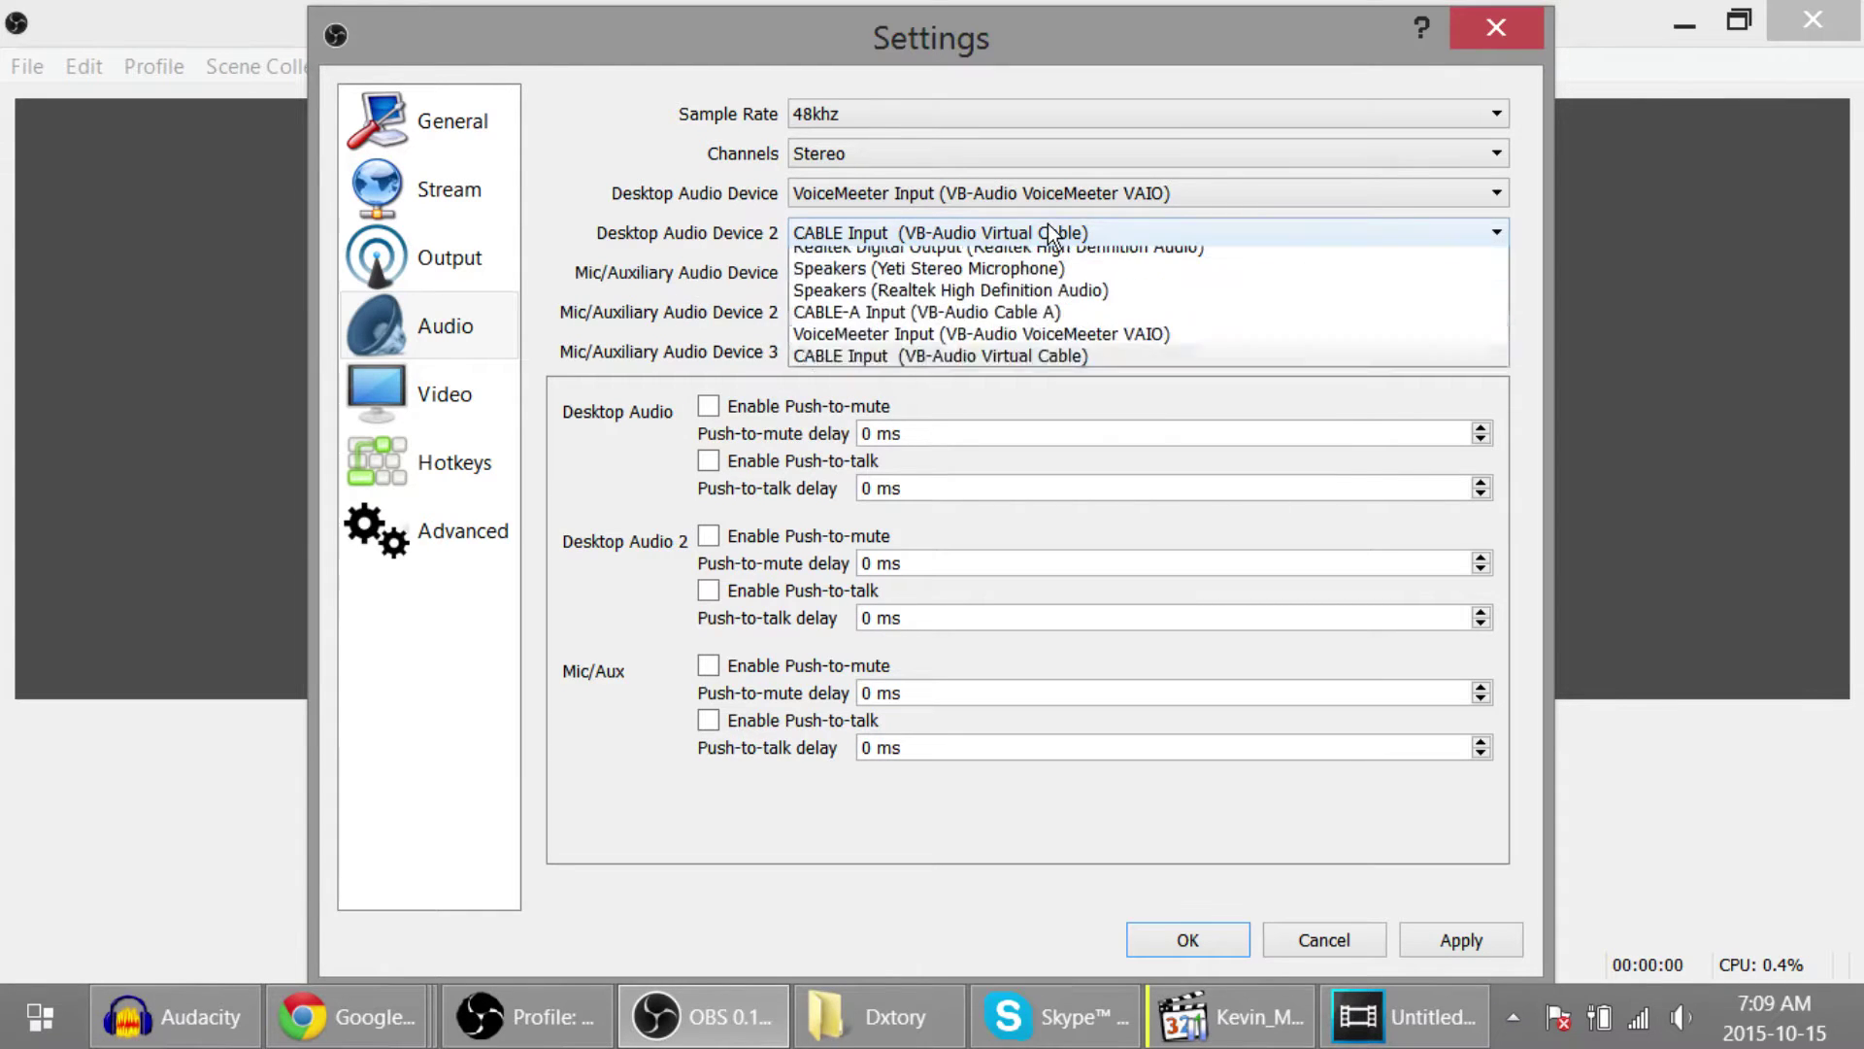
{"action": "left_click", "coordinate": [659, 247]}
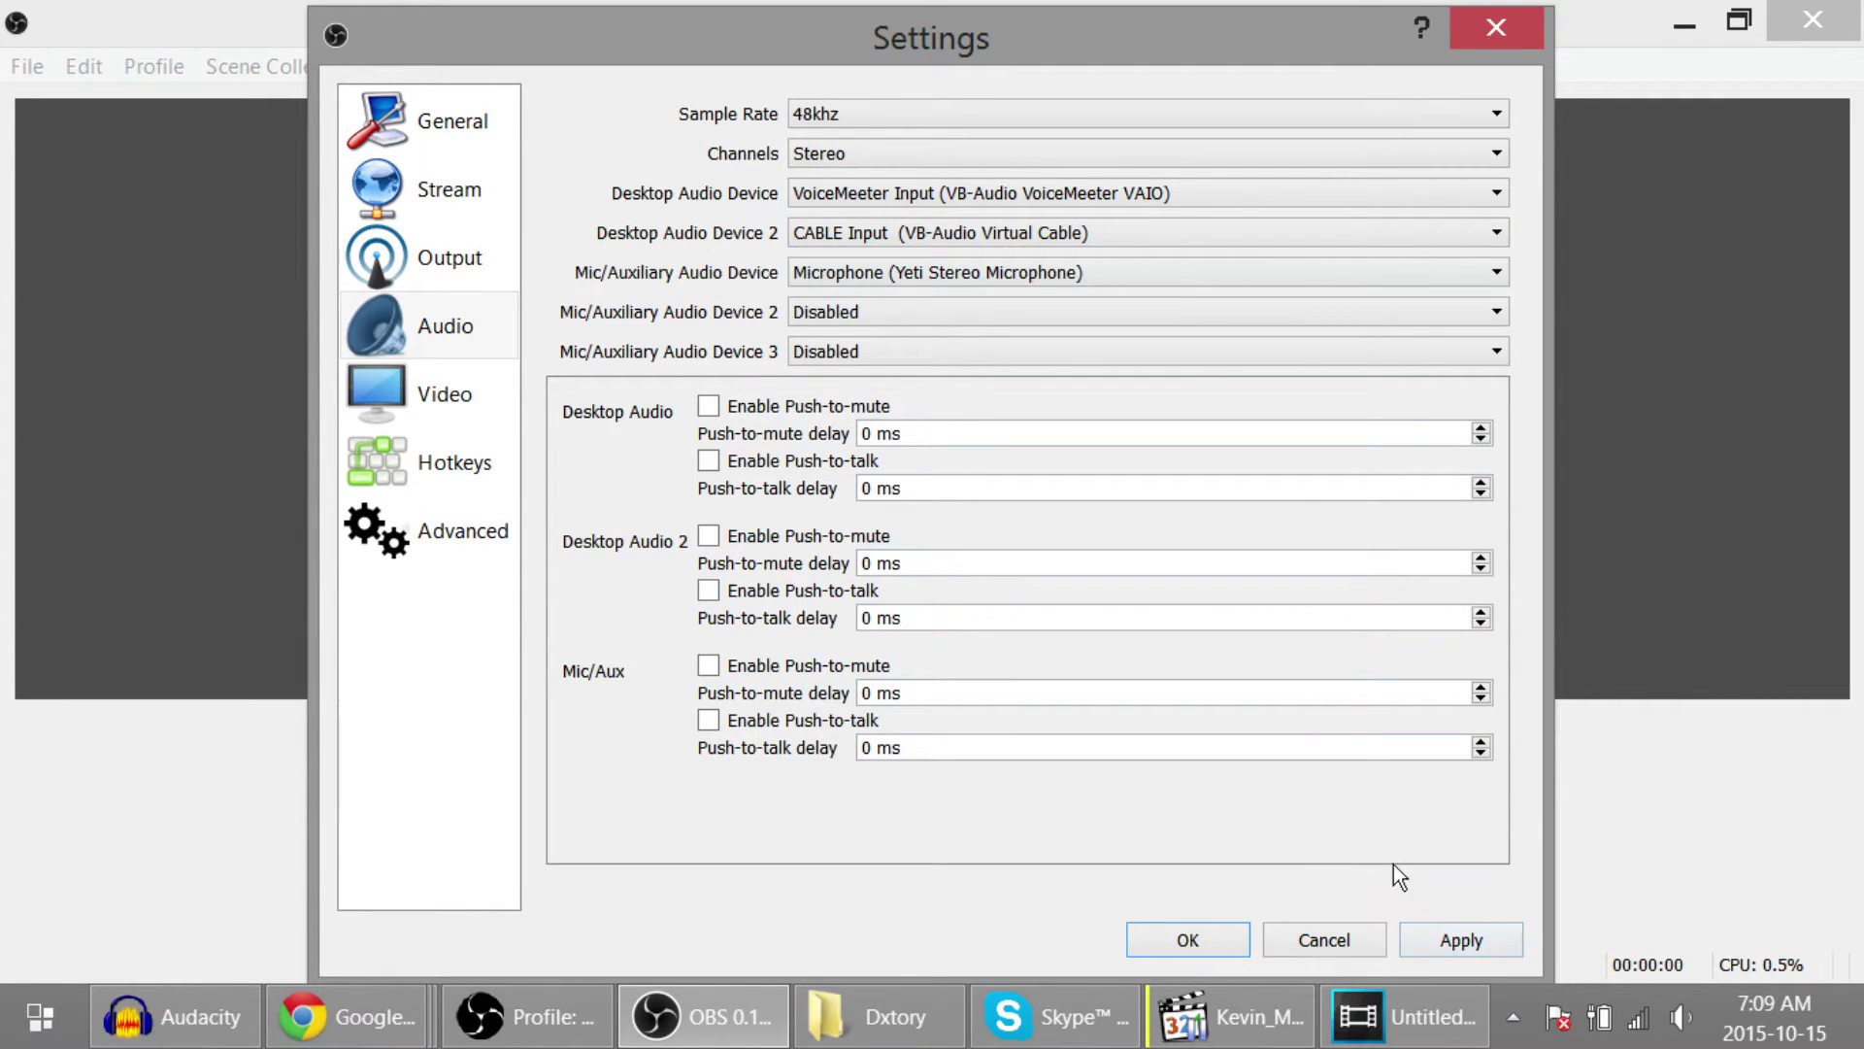
{"action": "left_click", "coordinate": [1460, 942]}
{"action": "left_click", "coordinate": [1175, 942]}
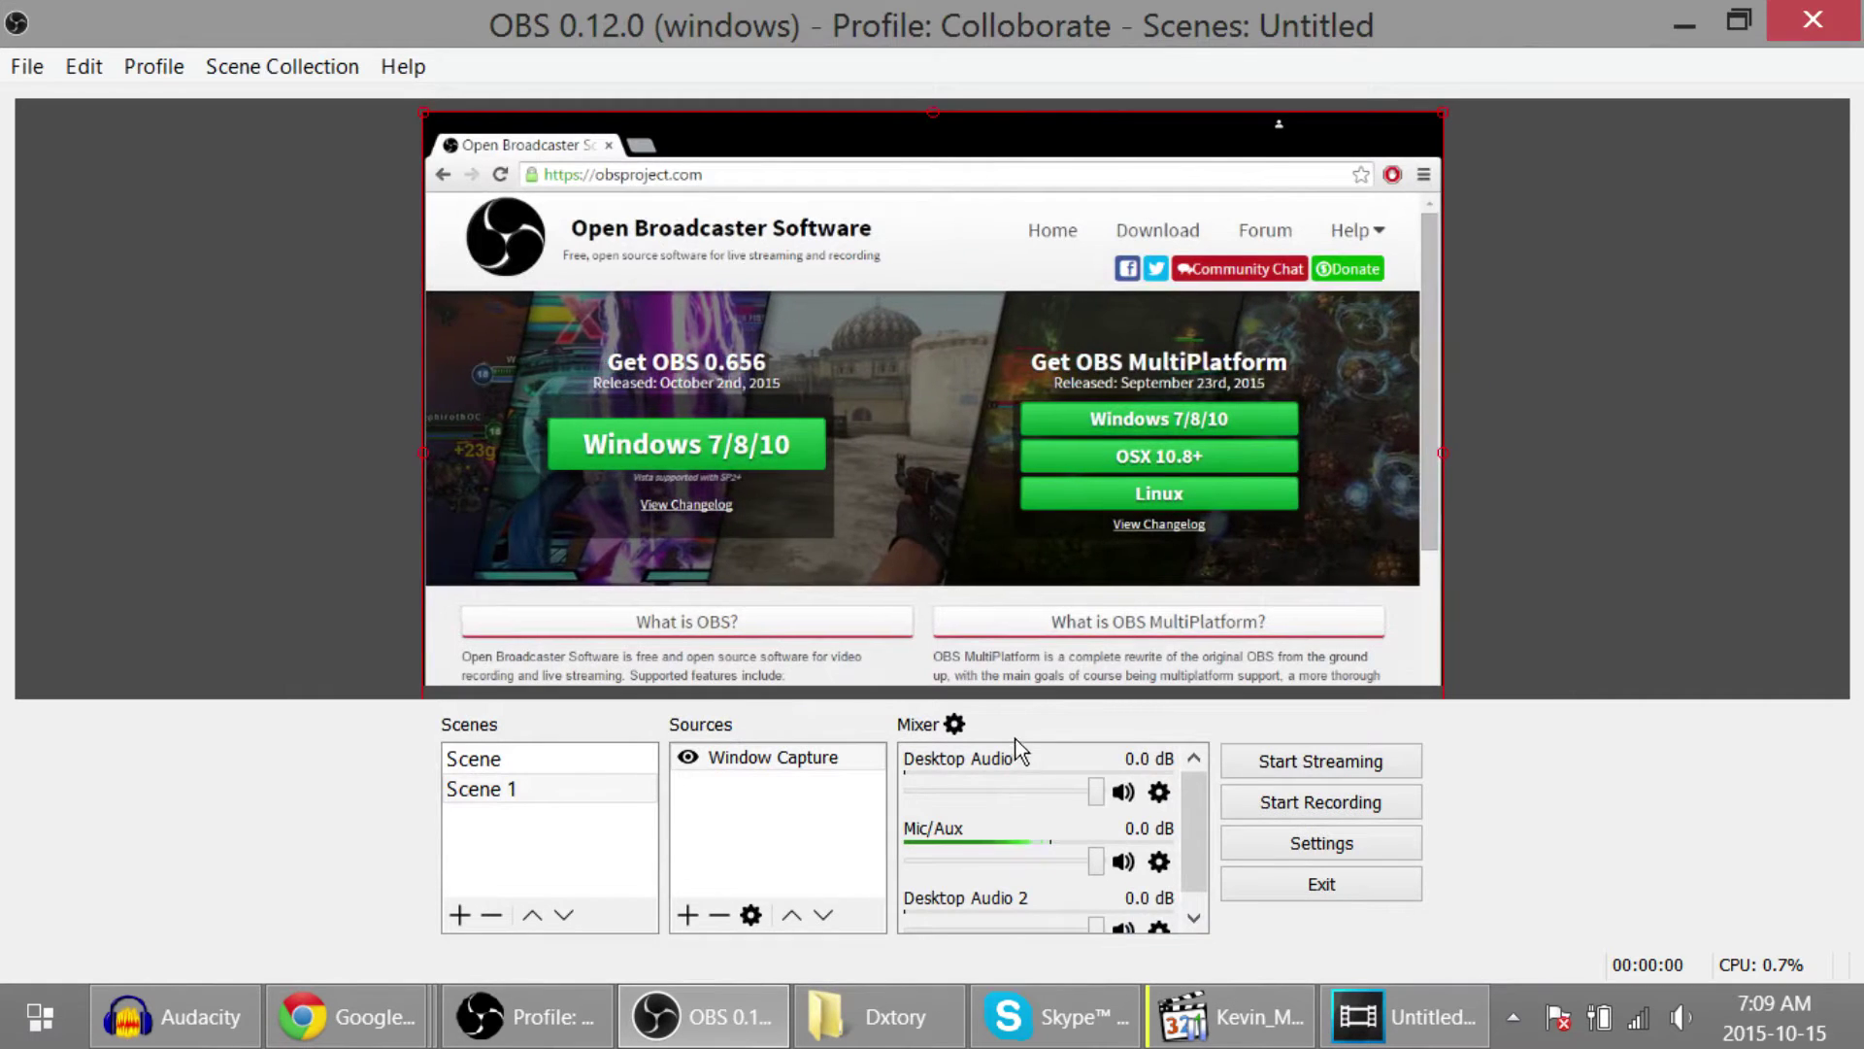
Open the mixer's Advanced Audio Properties showing Desktop Audio, Desktop Audio 2 and Mic/Aux on tracks 1, 2, 3.
{"action": "left_click", "coordinate": [956, 726]}
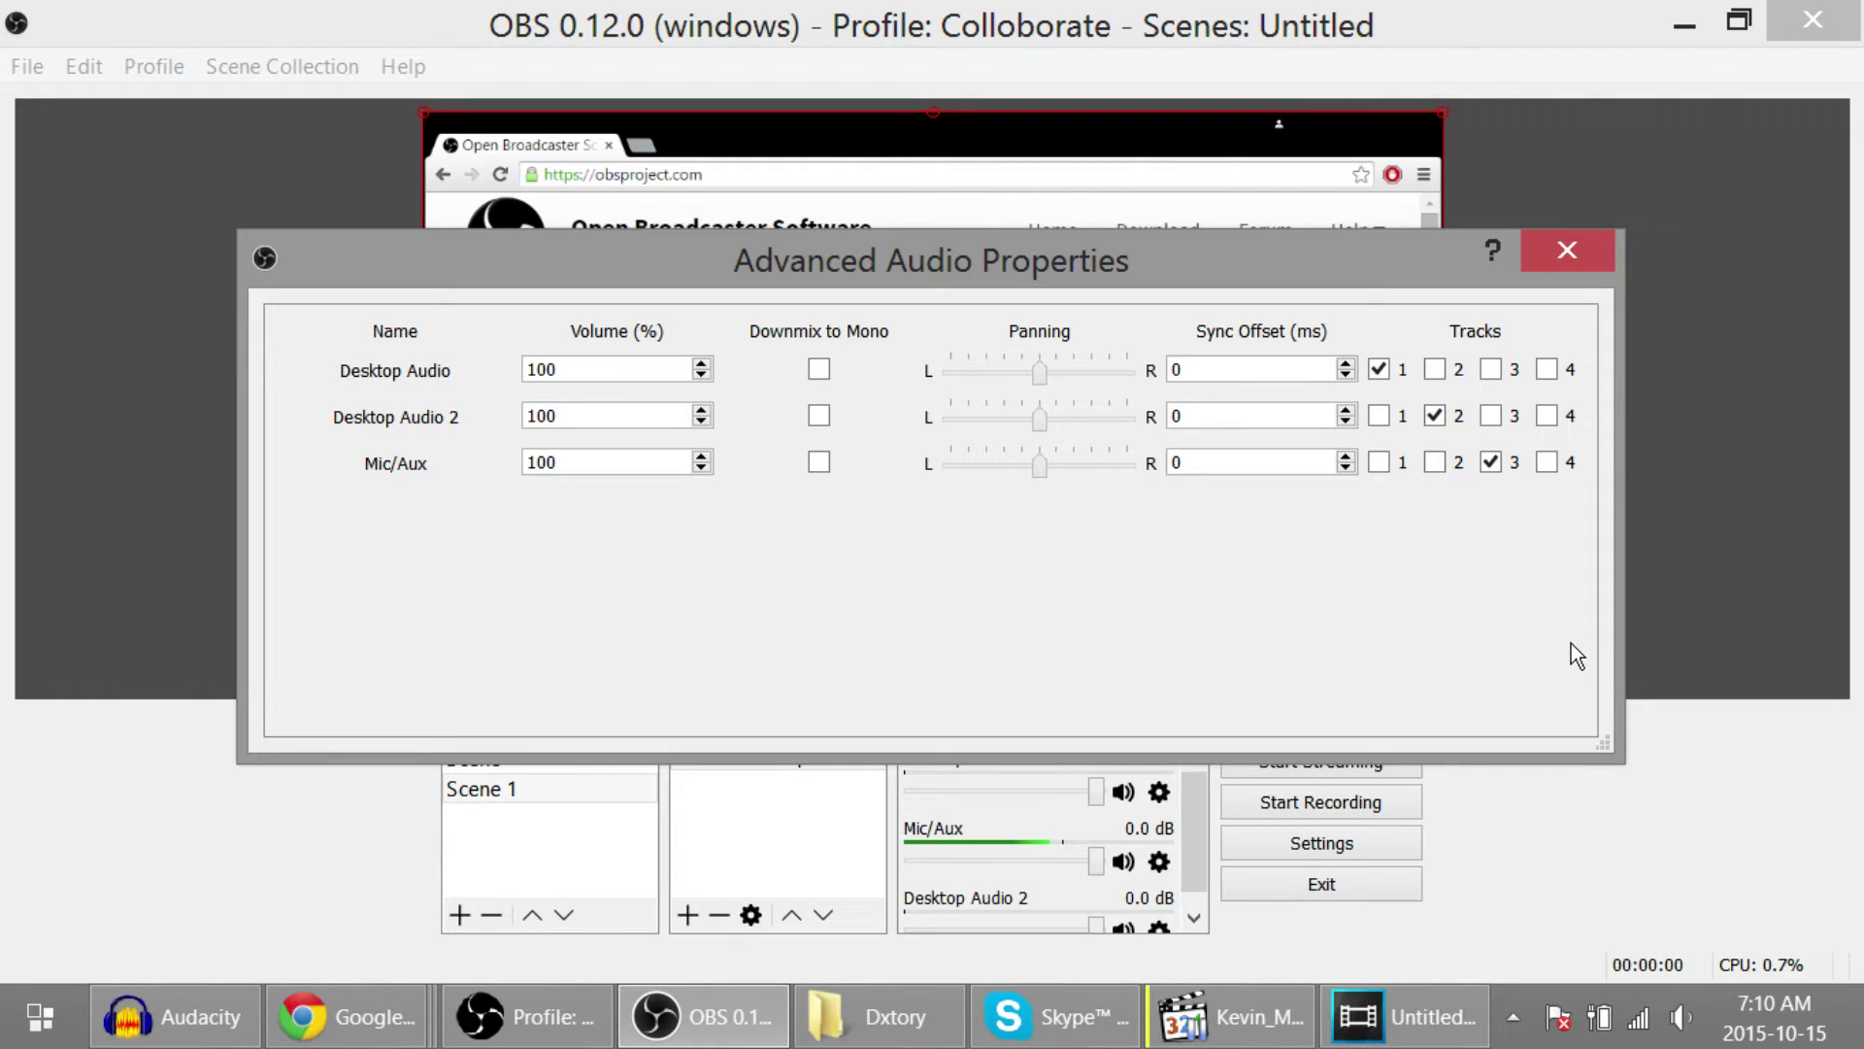
Close Advanced Audio Properties and start the OBS recording.
{"action": "left_click", "coordinate": [1568, 252]}
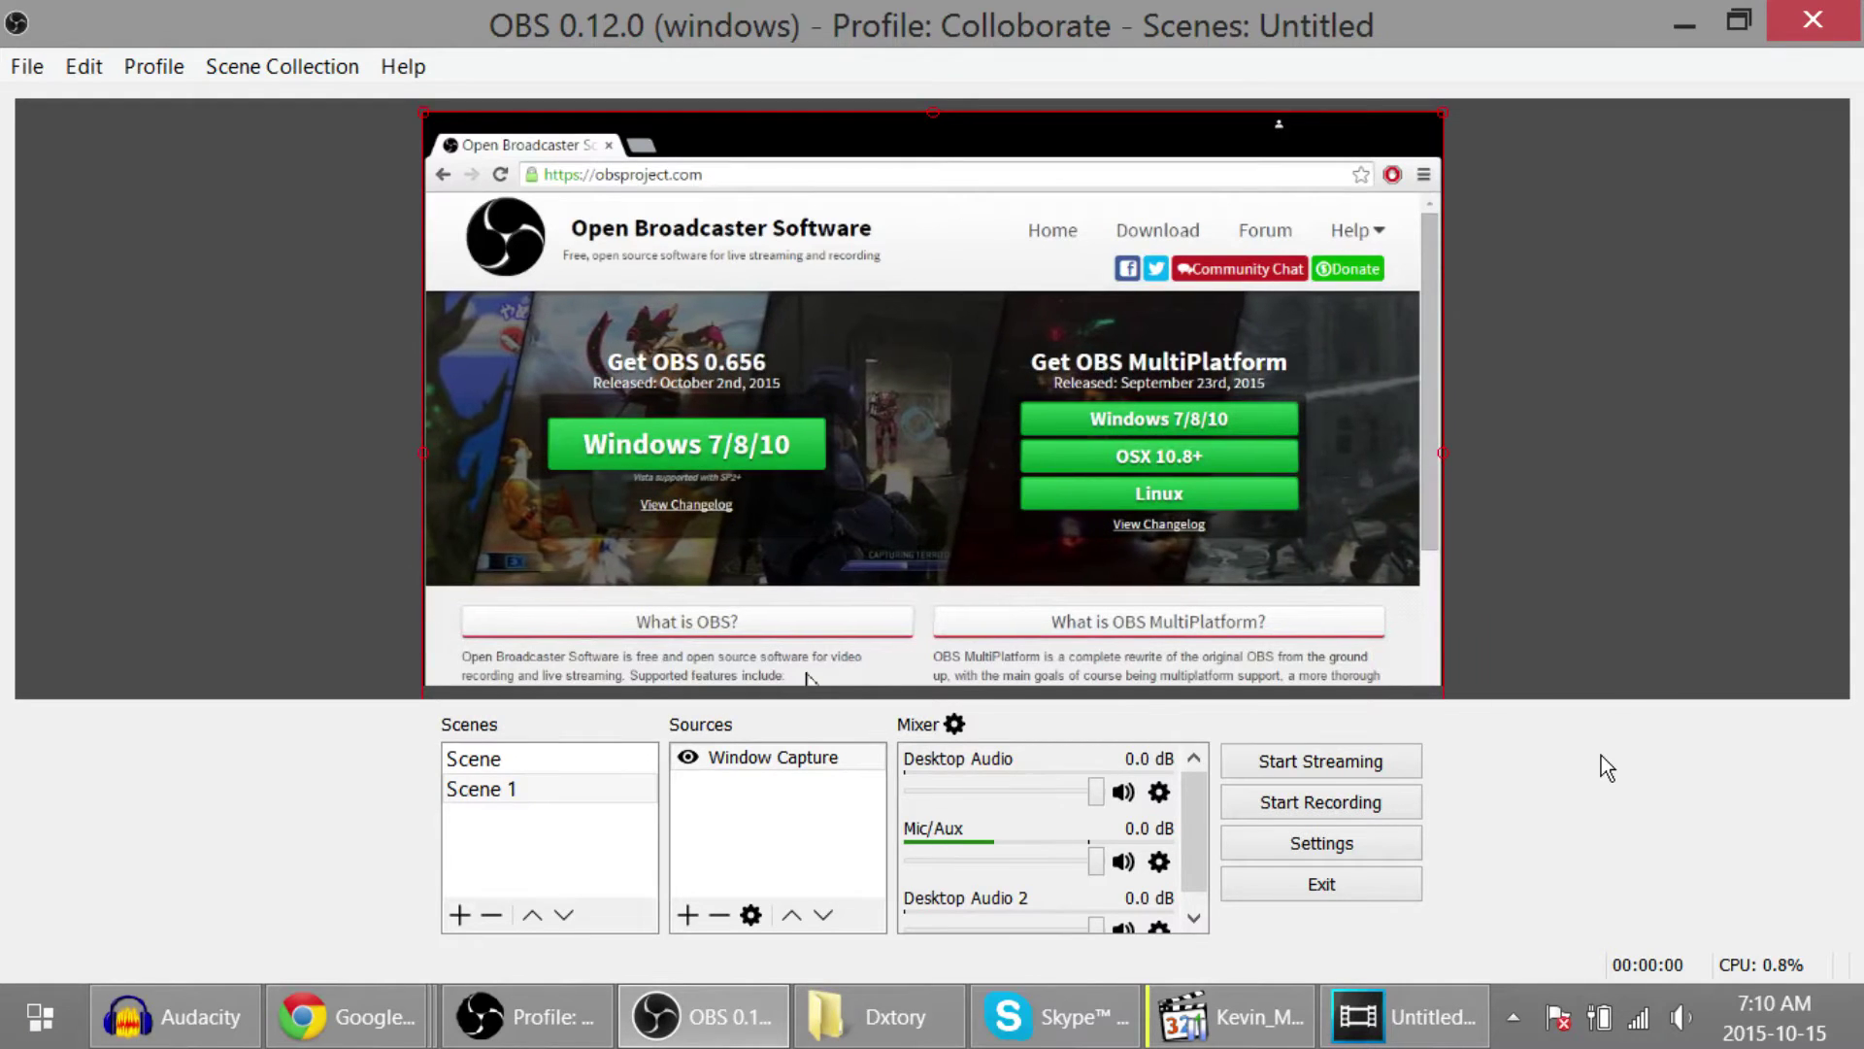
{"action": "left_click", "coordinate": [1308, 800]}
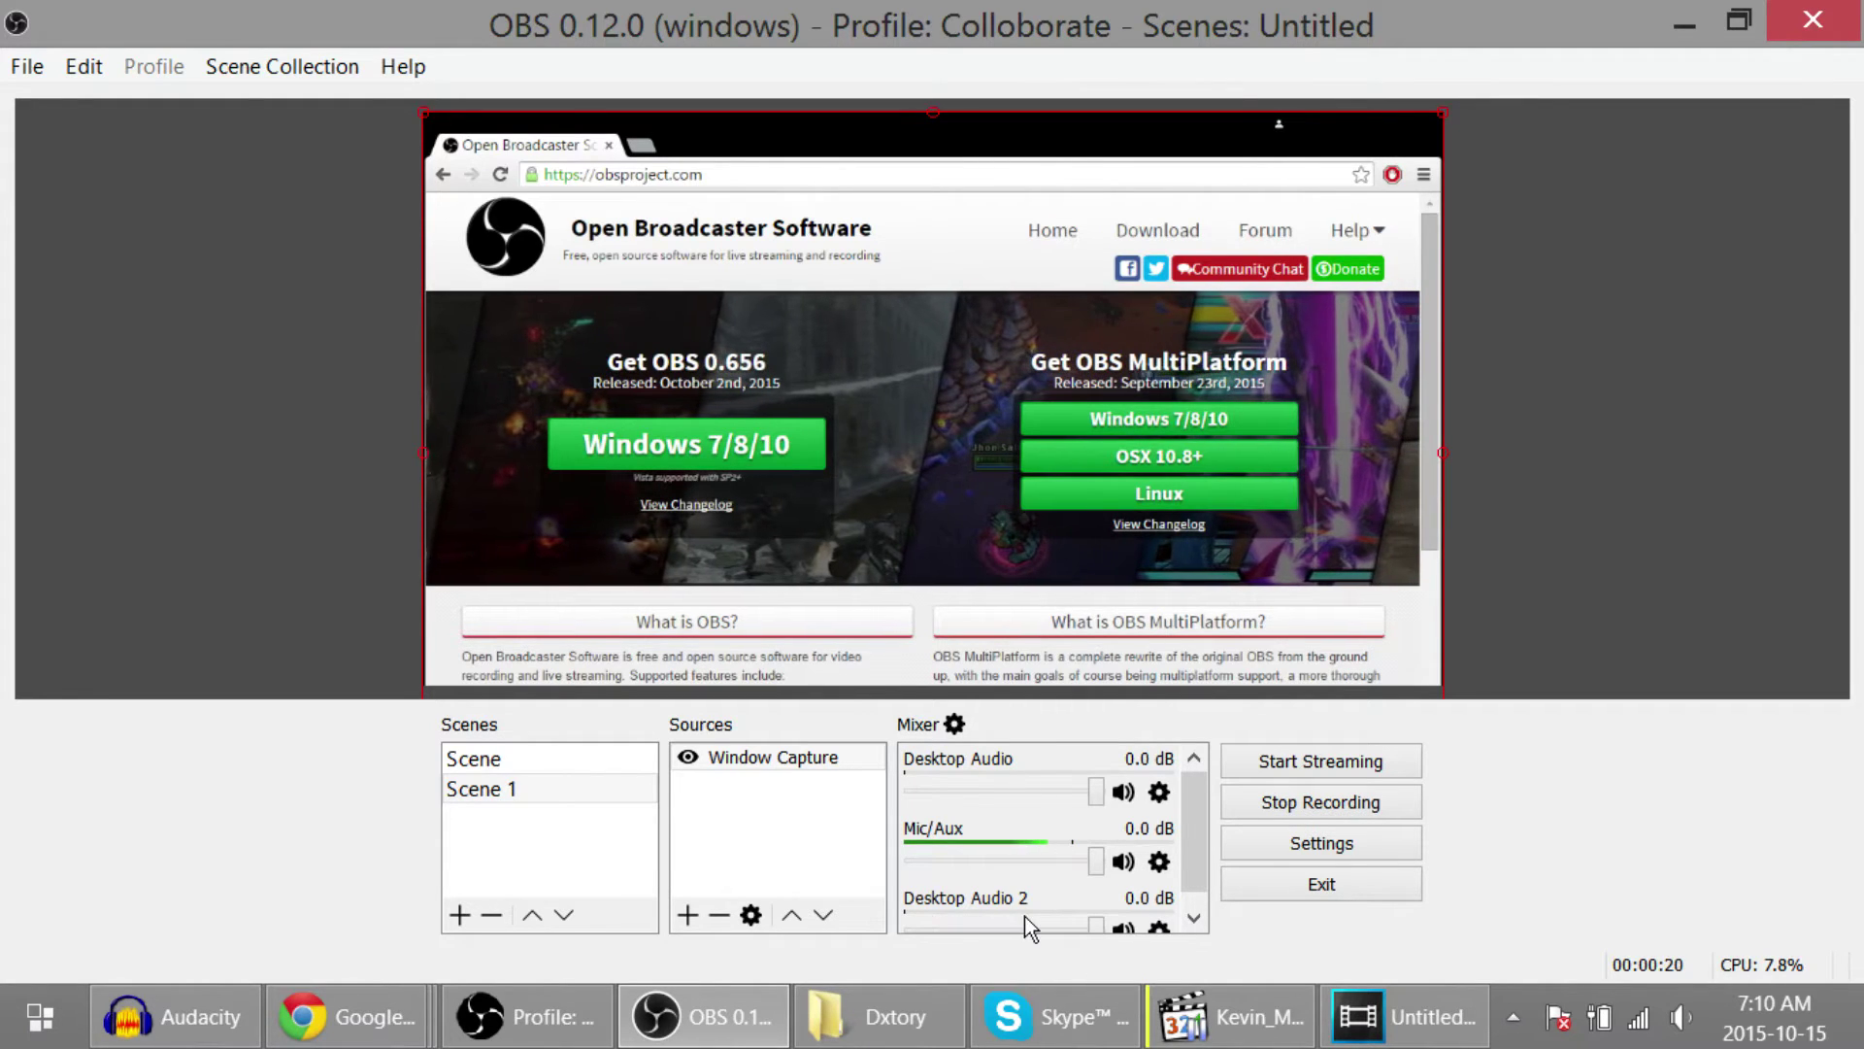
Bring up Media Player Classic, widen its window, and play the music track briefly before pausing.
{"action": "left_click", "coordinate": [1237, 1037]}
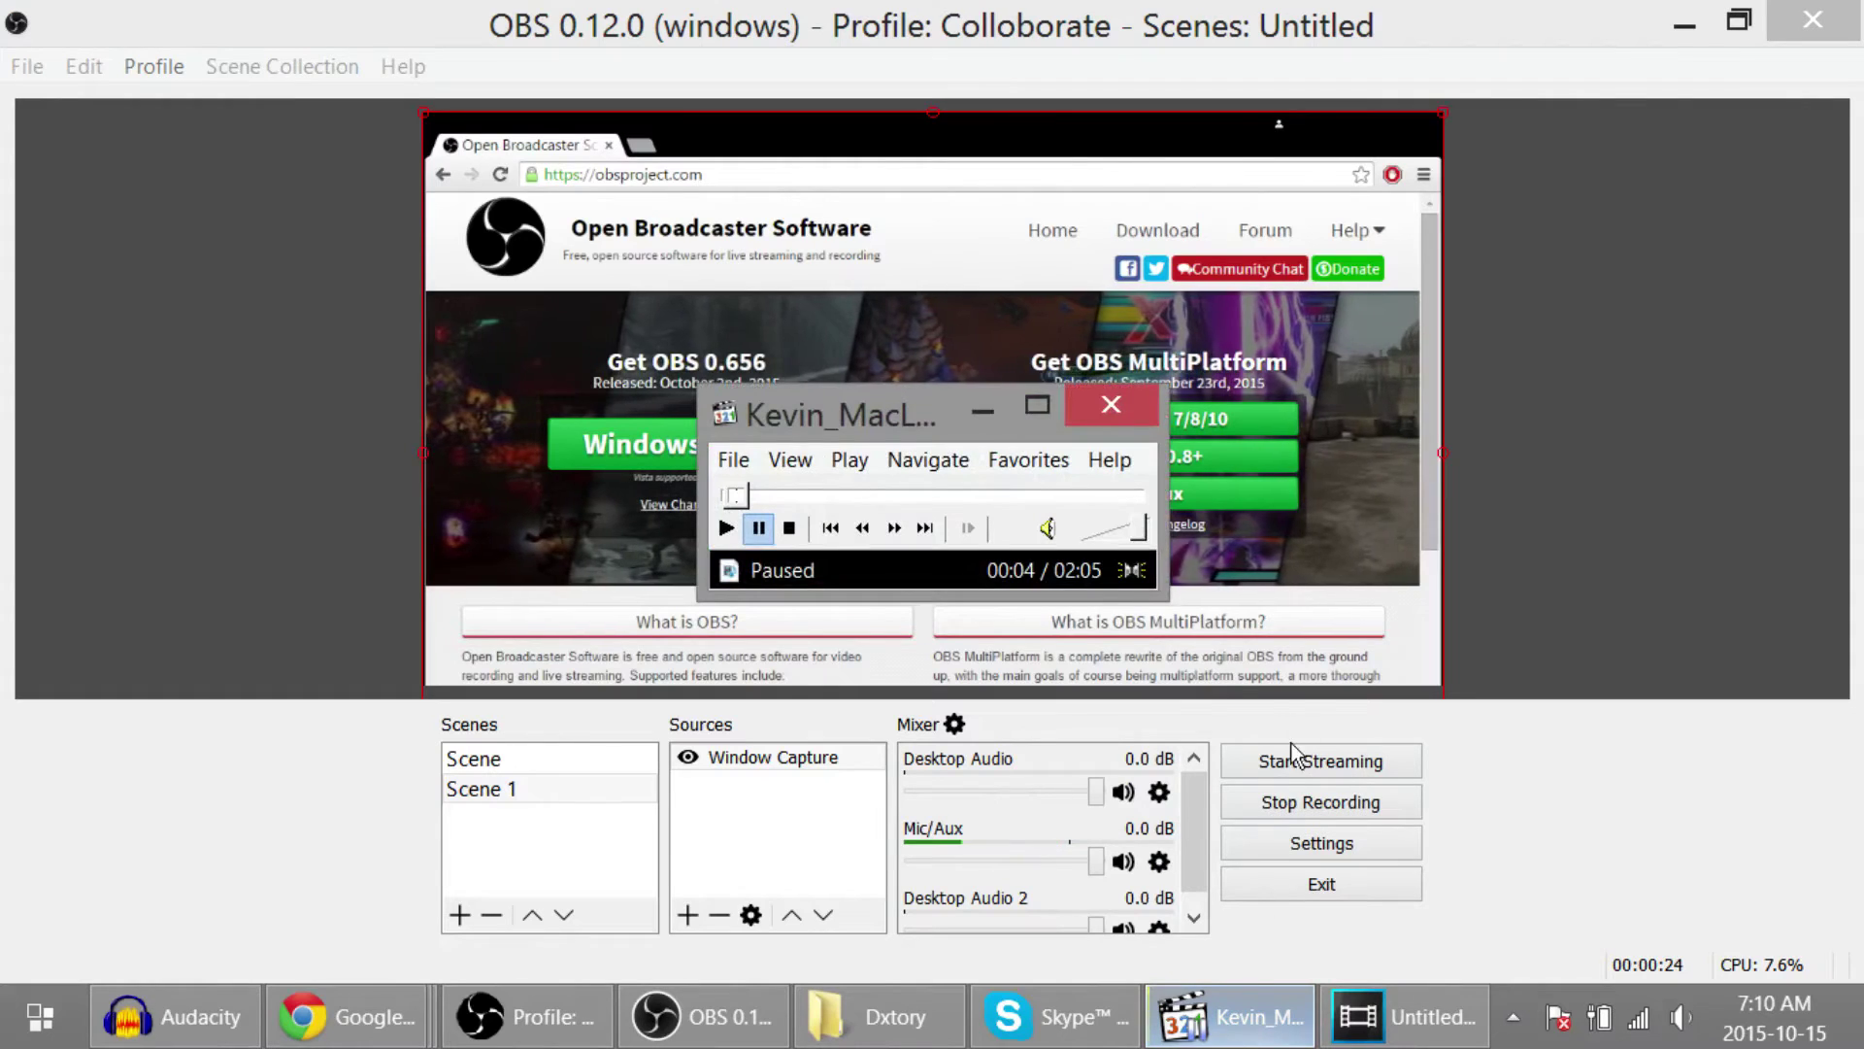
{"action": "left_click_drag", "start_coordinate": [1165, 493], "coordinate": [1529, 498]}
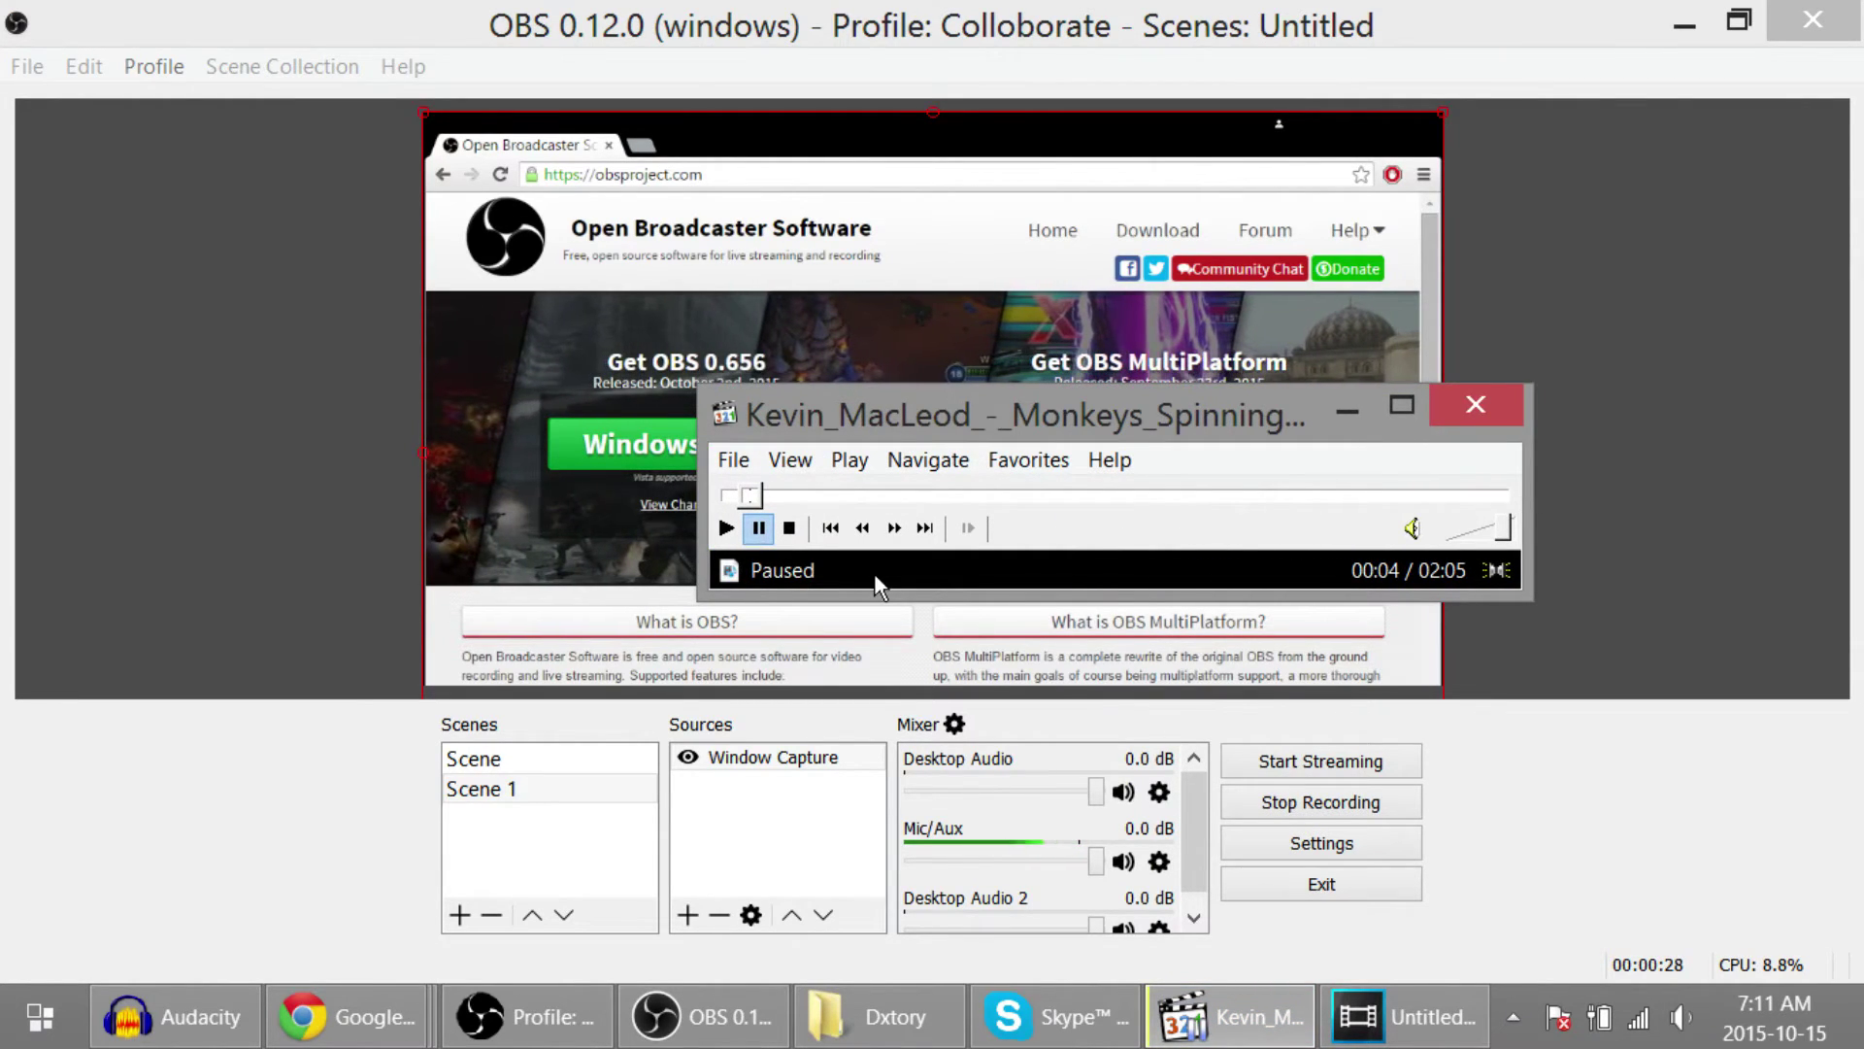
{"action": "left_click", "coordinate": [727, 528]}
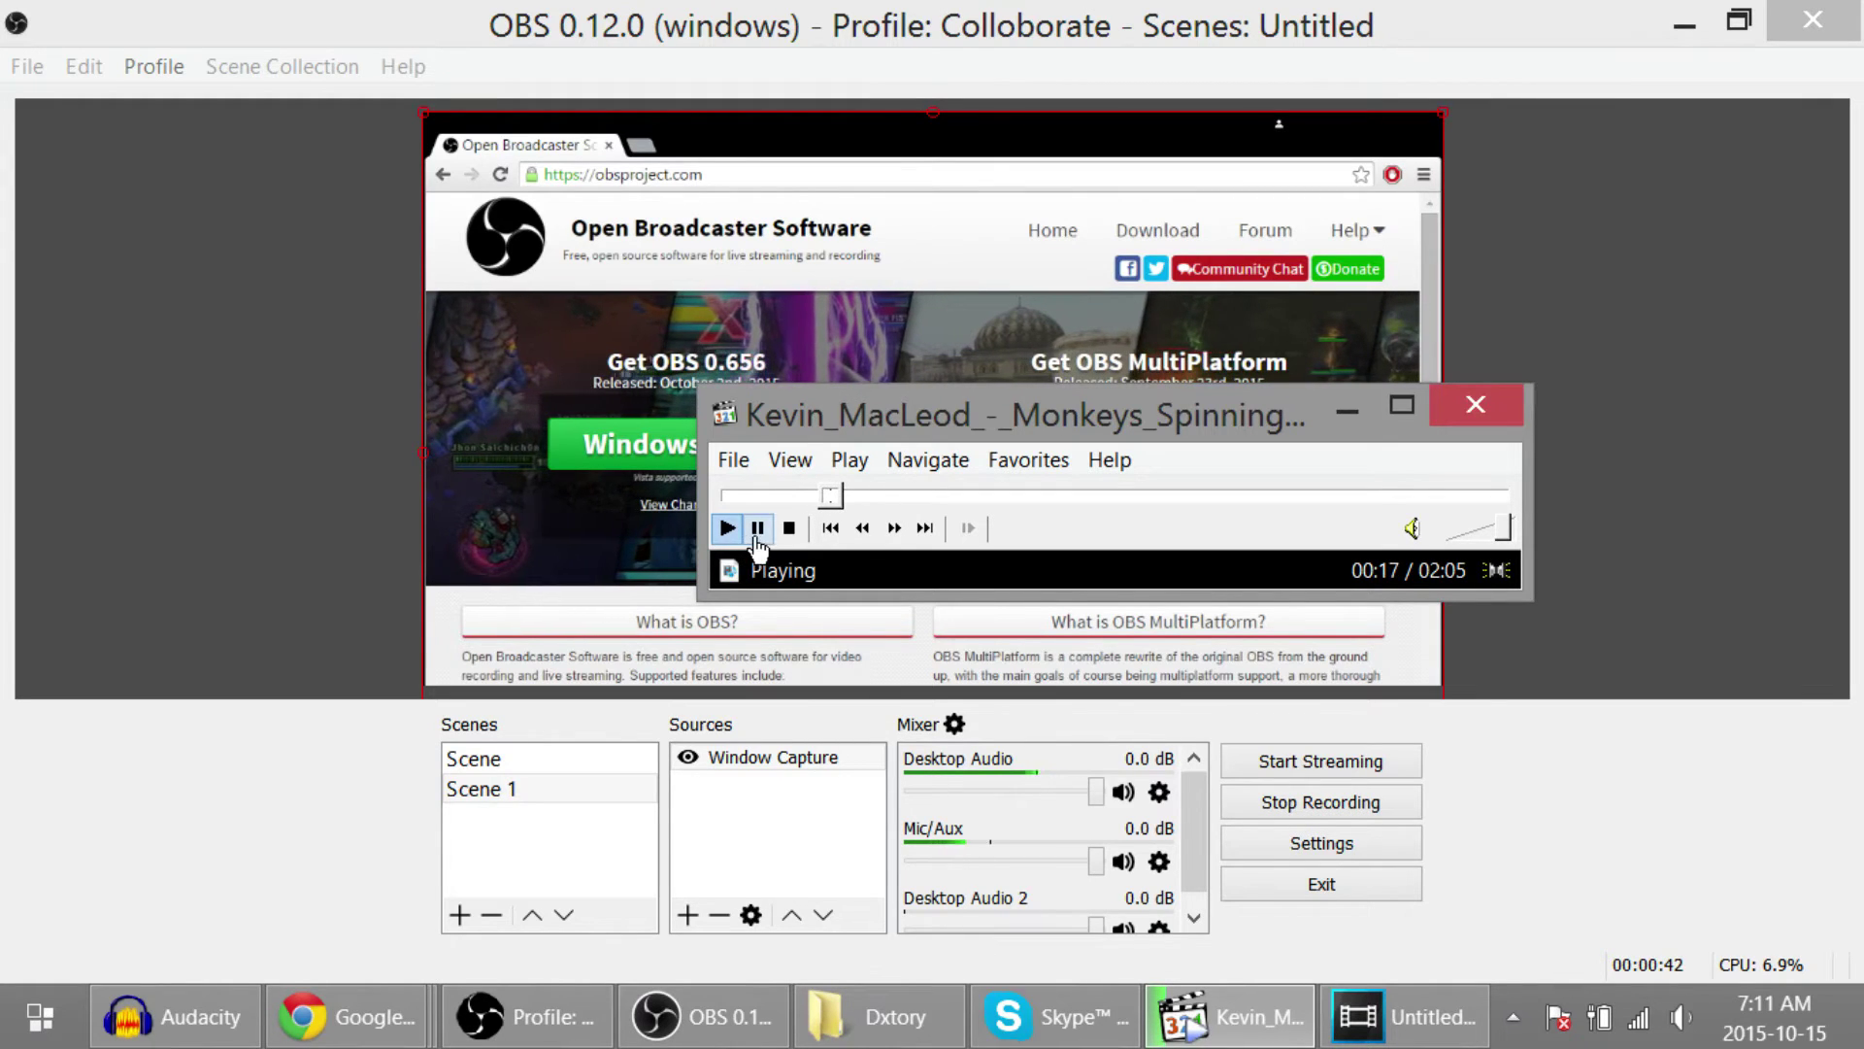
{"action": "left_click", "coordinate": [757, 527]}
Hide the player, make a 5-second Skype call to the Echo / Sound Test Service, then stop recording.
{"action": "left_click", "coordinate": [1350, 424]}
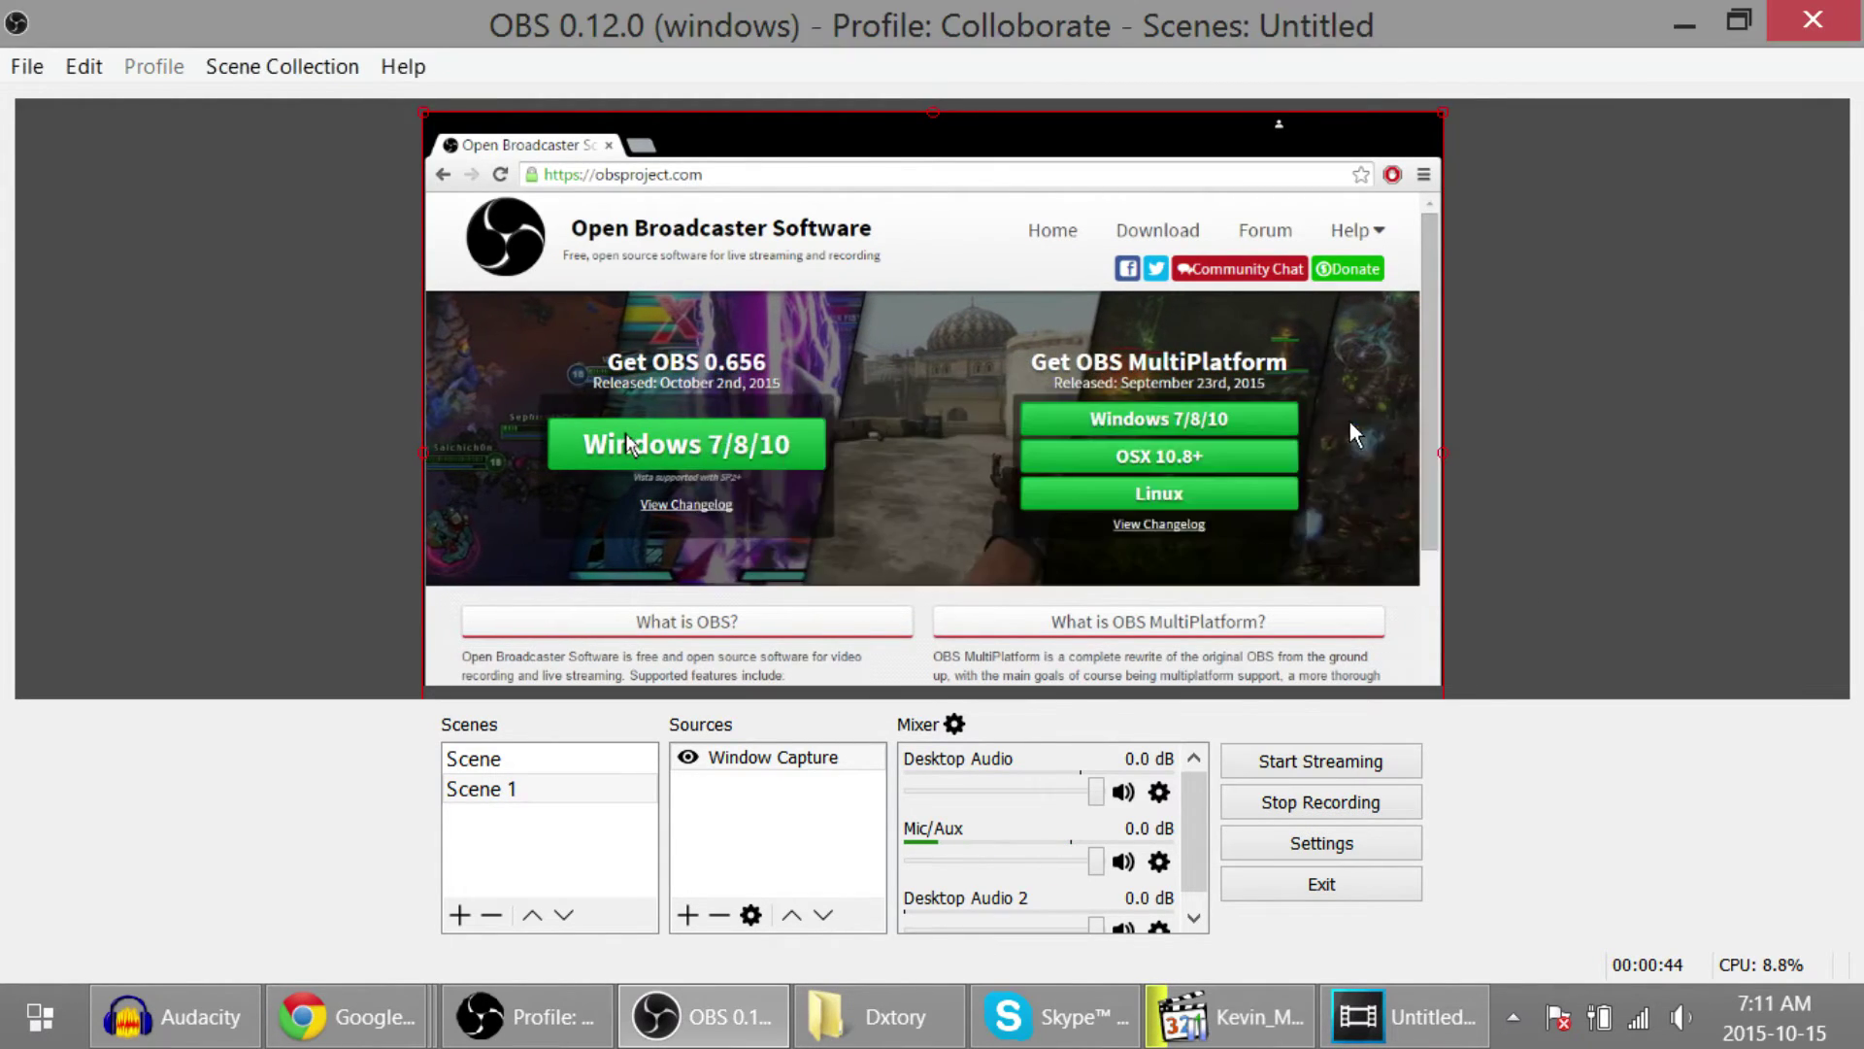
{"action": "left_click", "coordinate": [1071, 1043]}
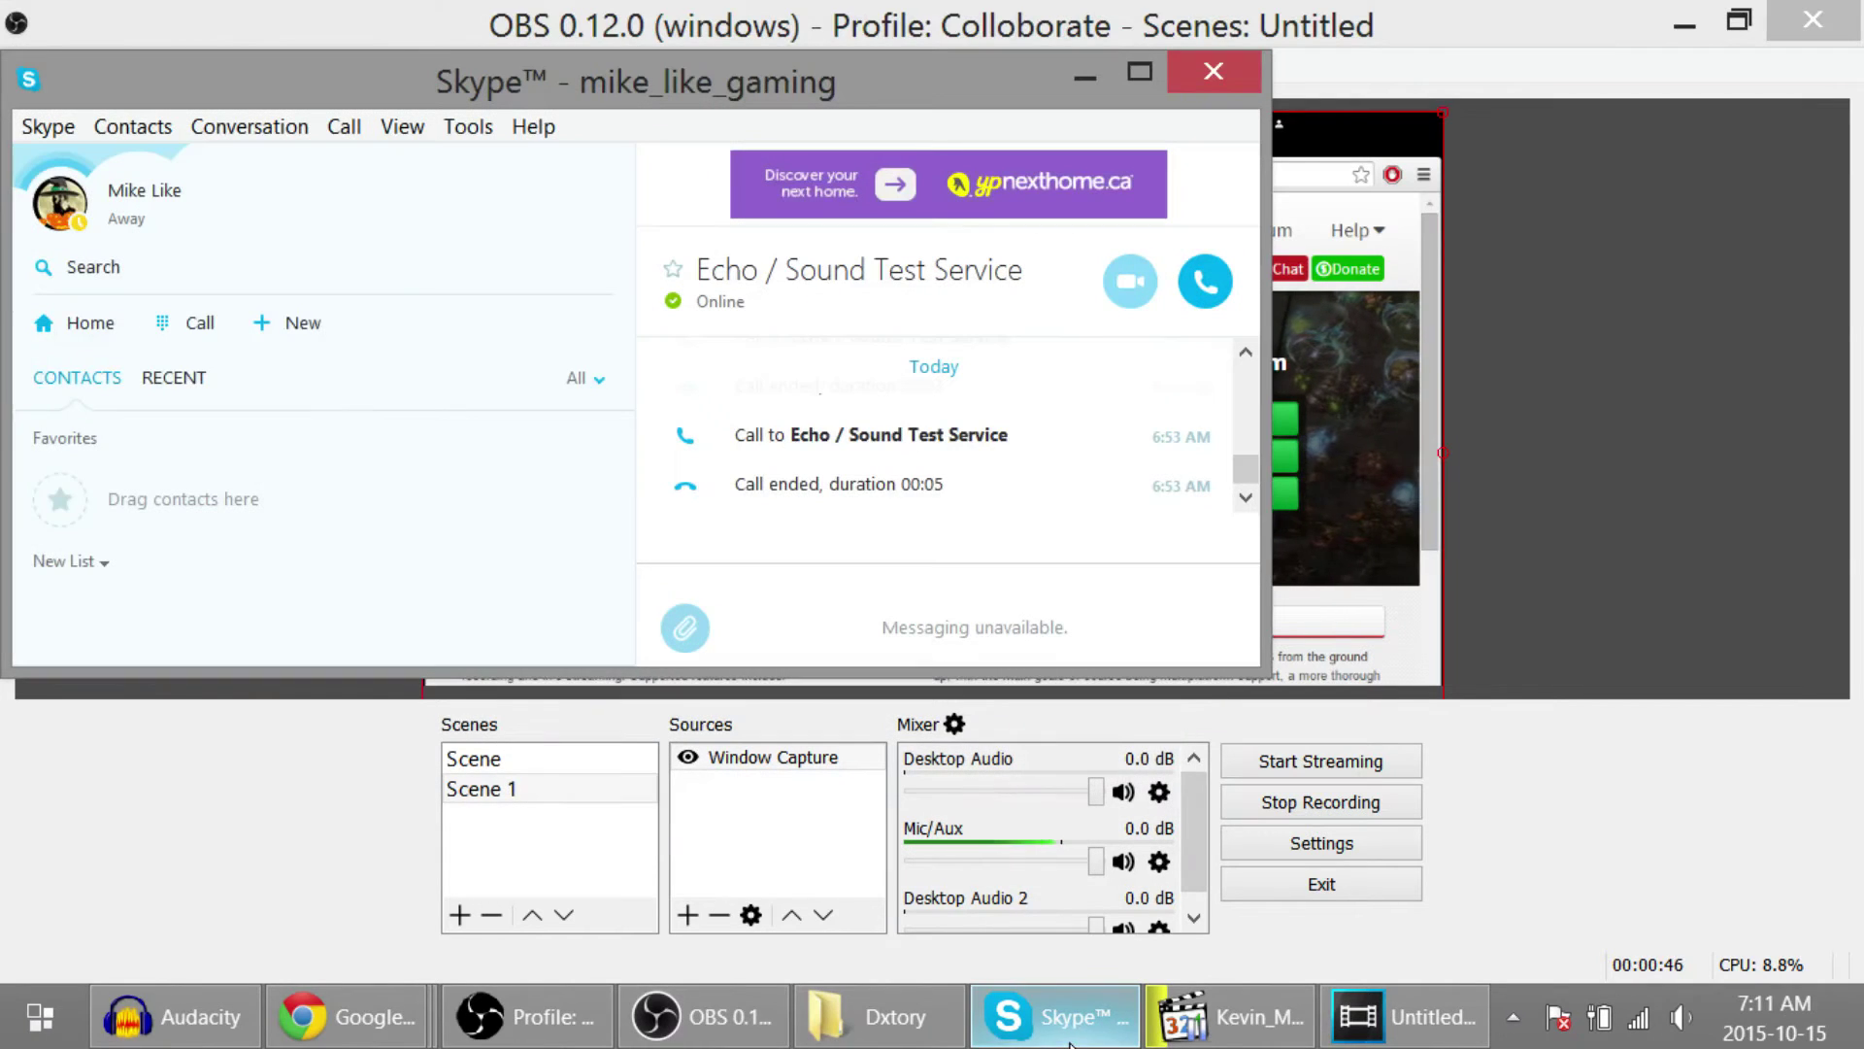
{"action": "left_click", "coordinate": [1206, 280]}
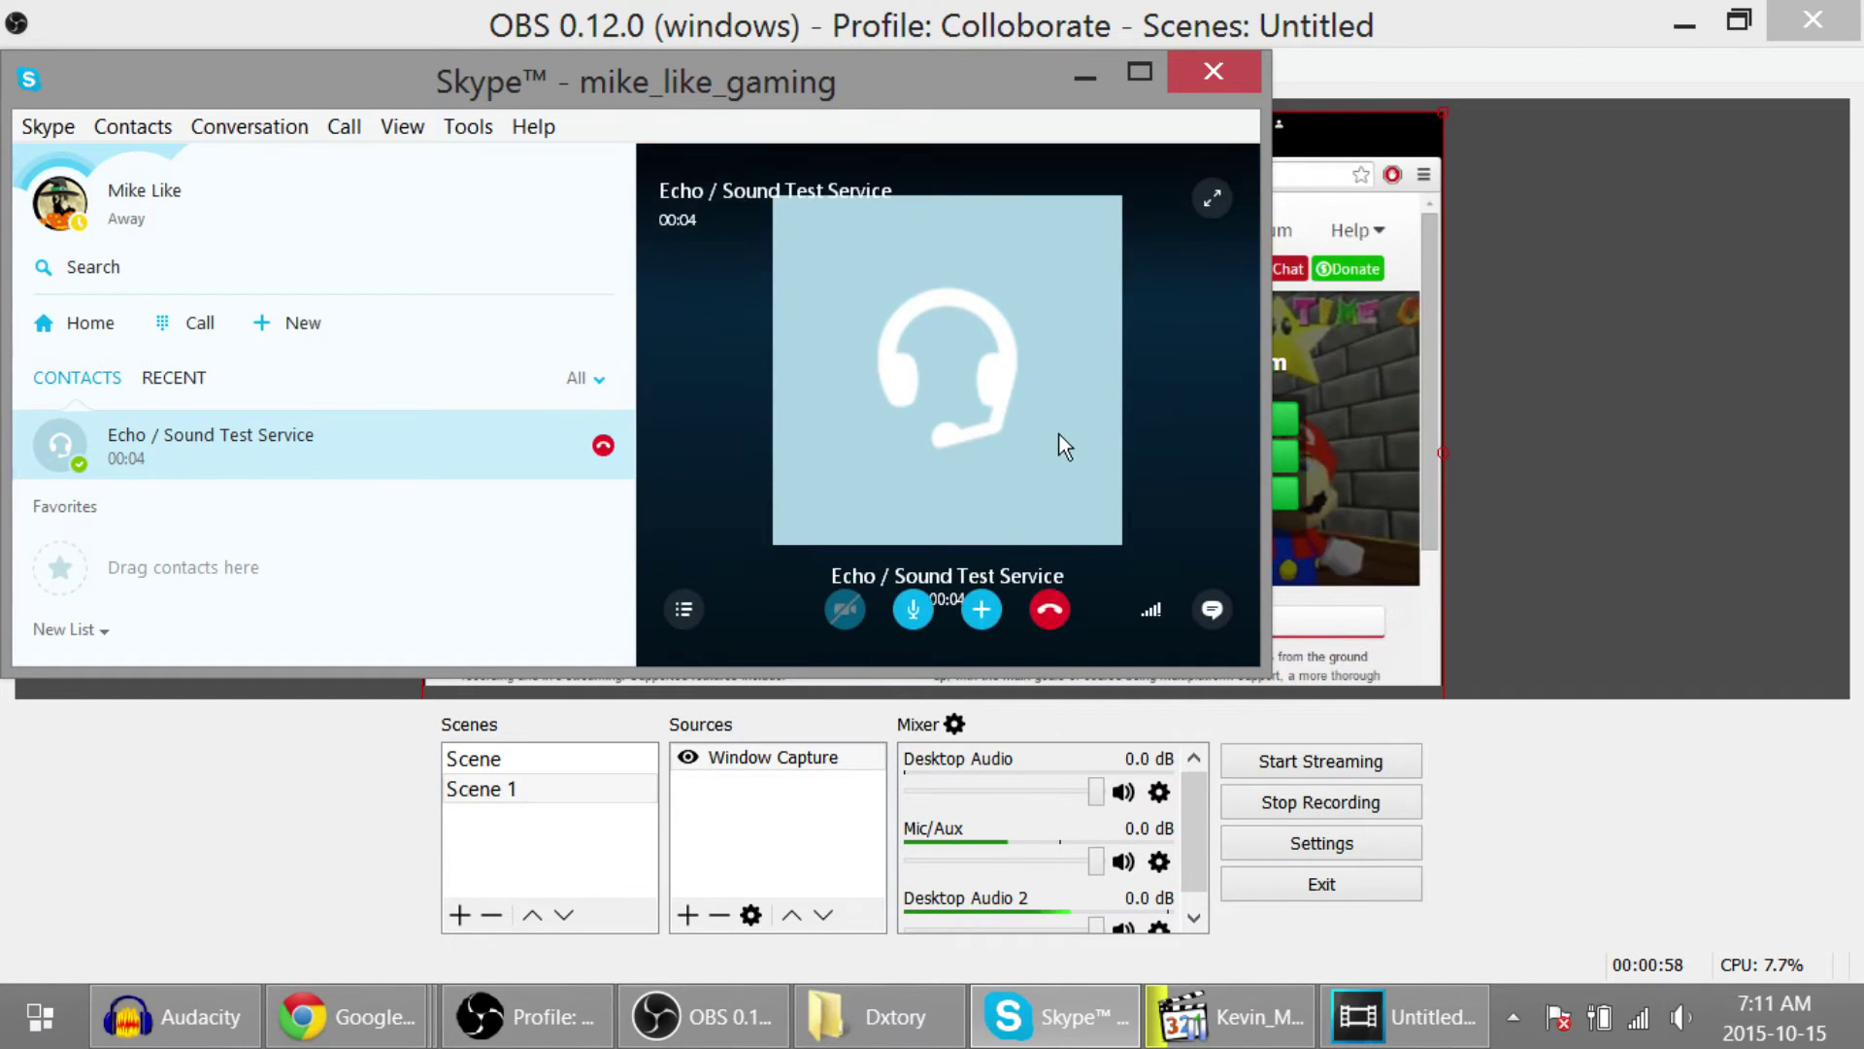
{"action": "left_click", "coordinate": [1048, 608]}
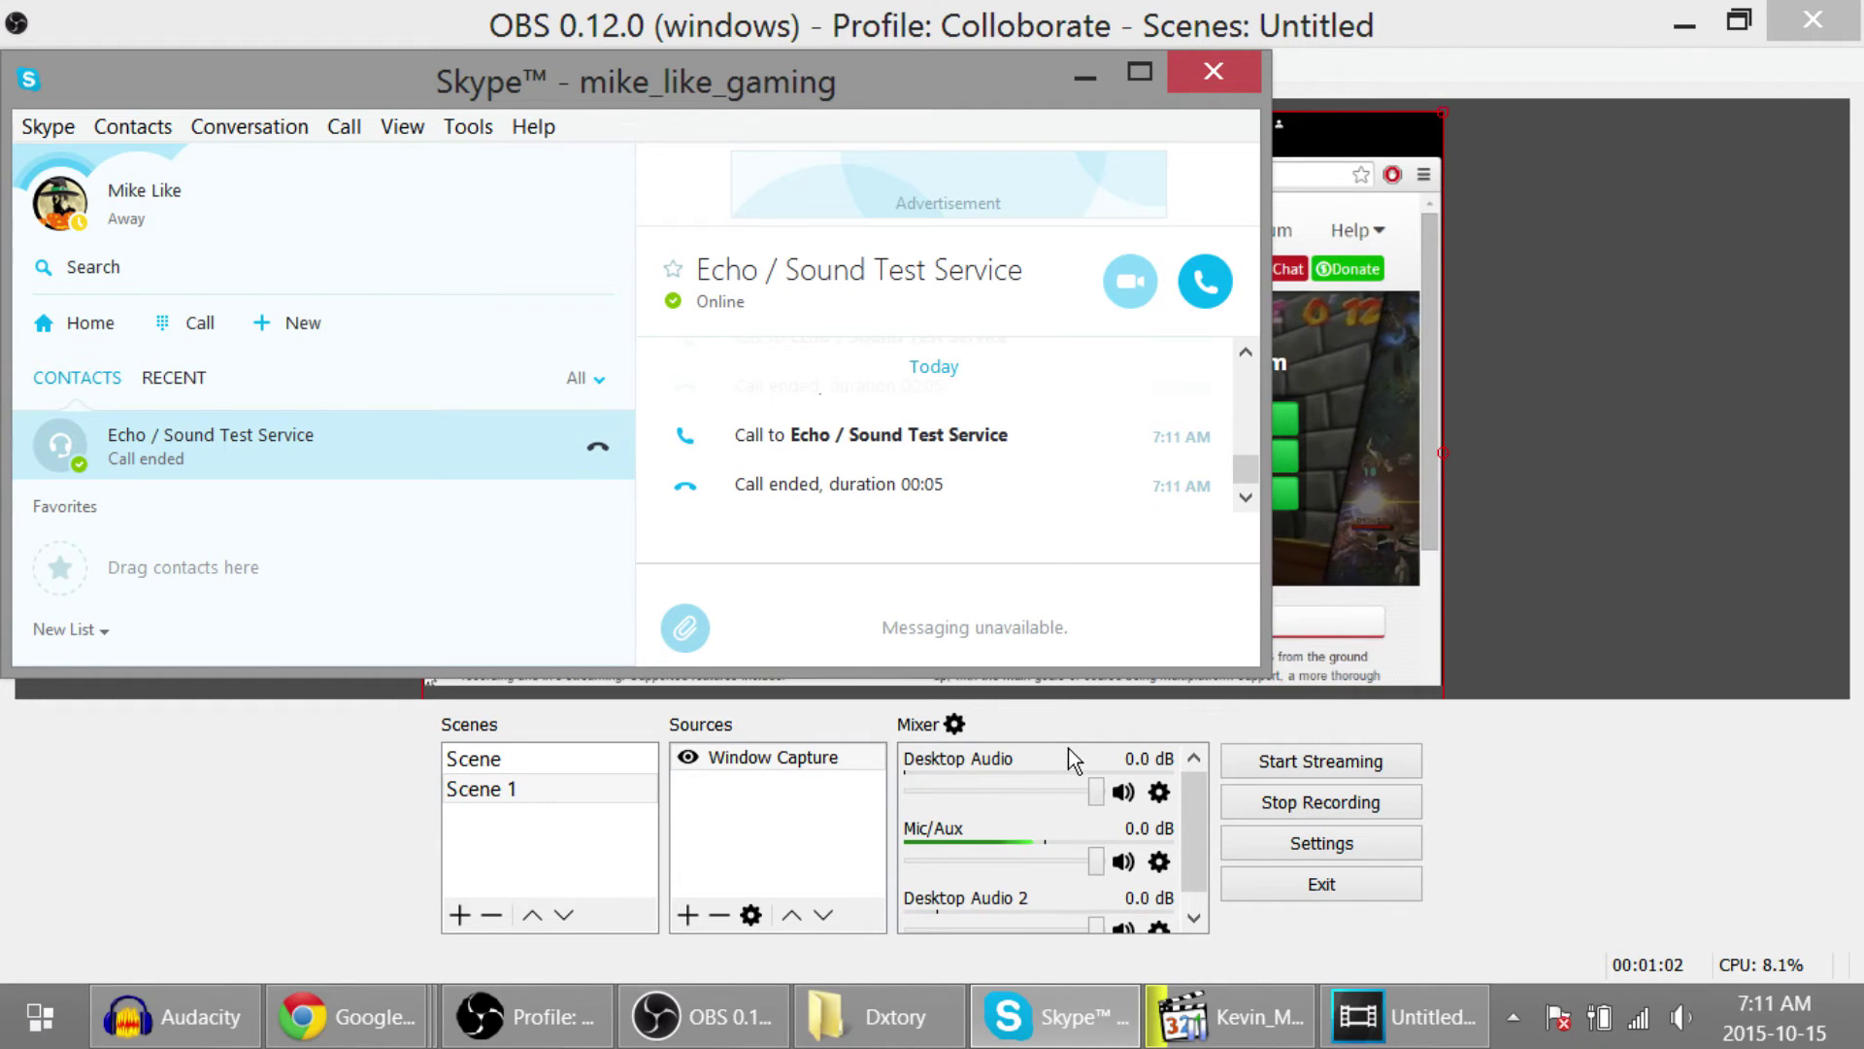
{"action": "left_click", "coordinate": [1087, 77]}
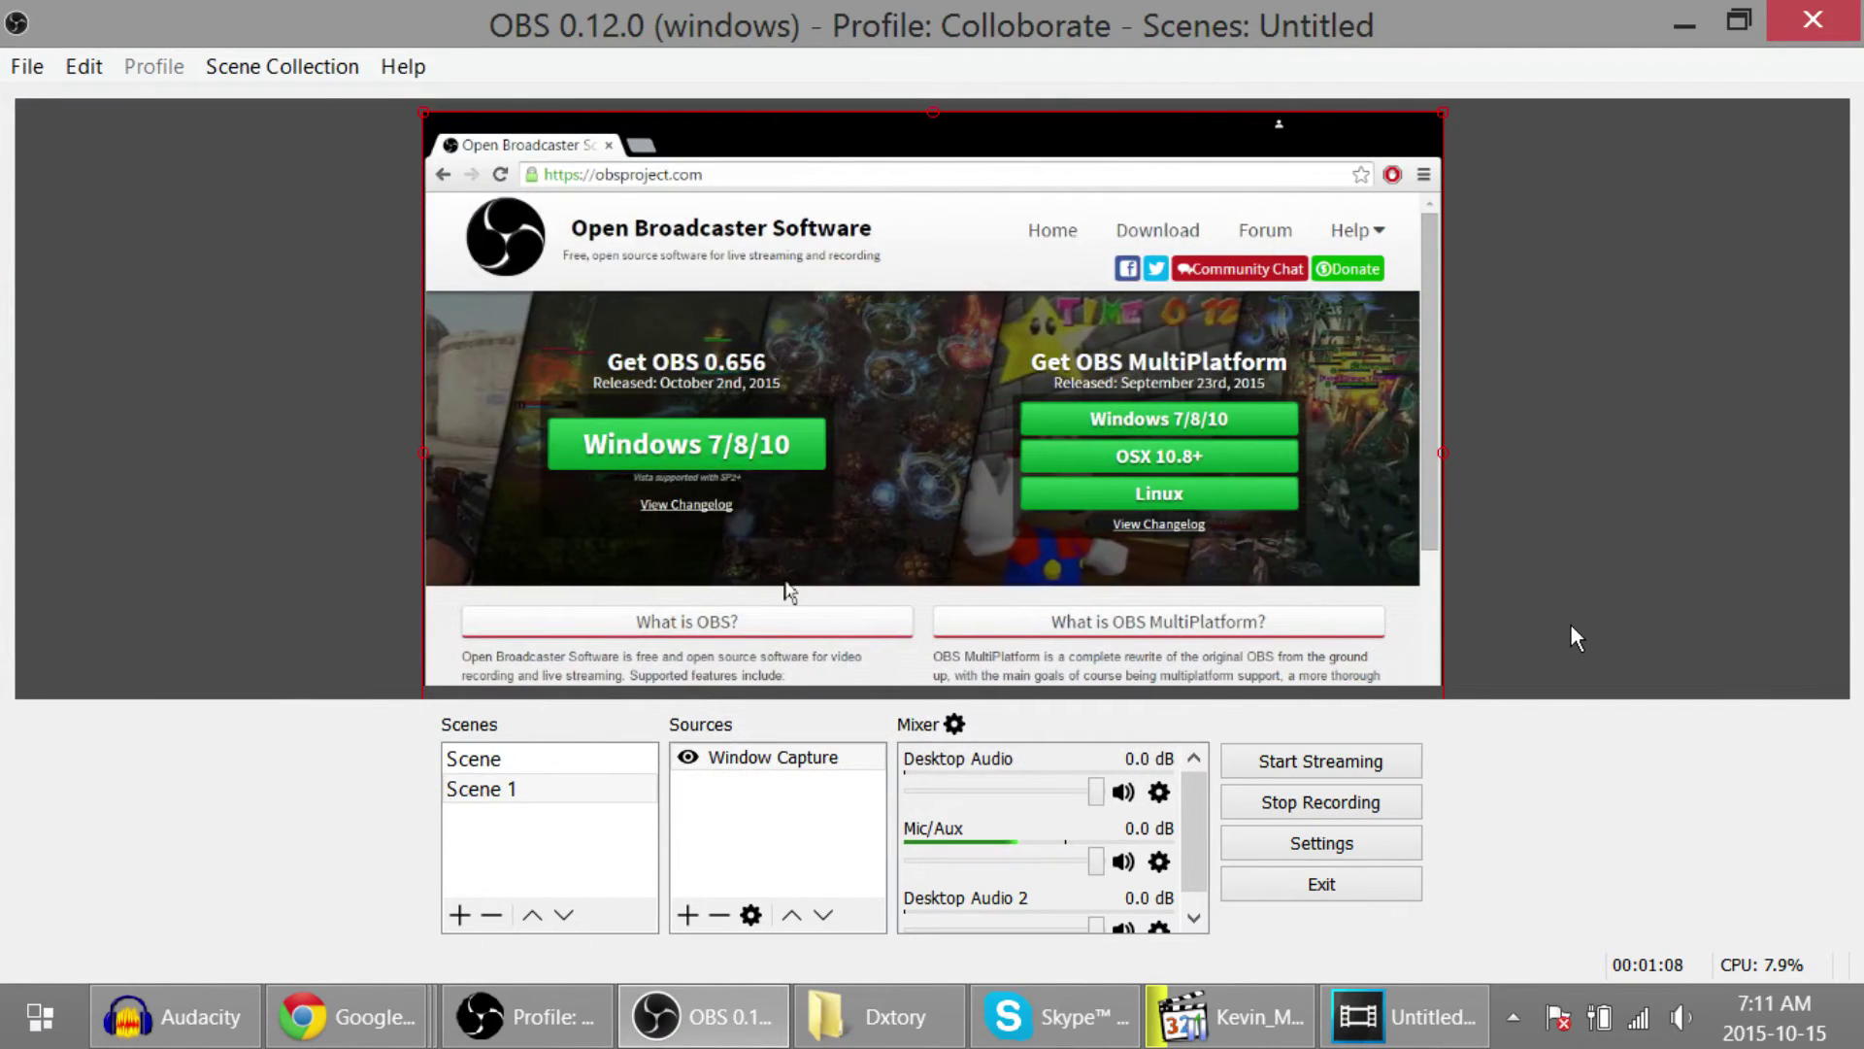
{"action": "left_click", "coordinate": [1292, 806]}
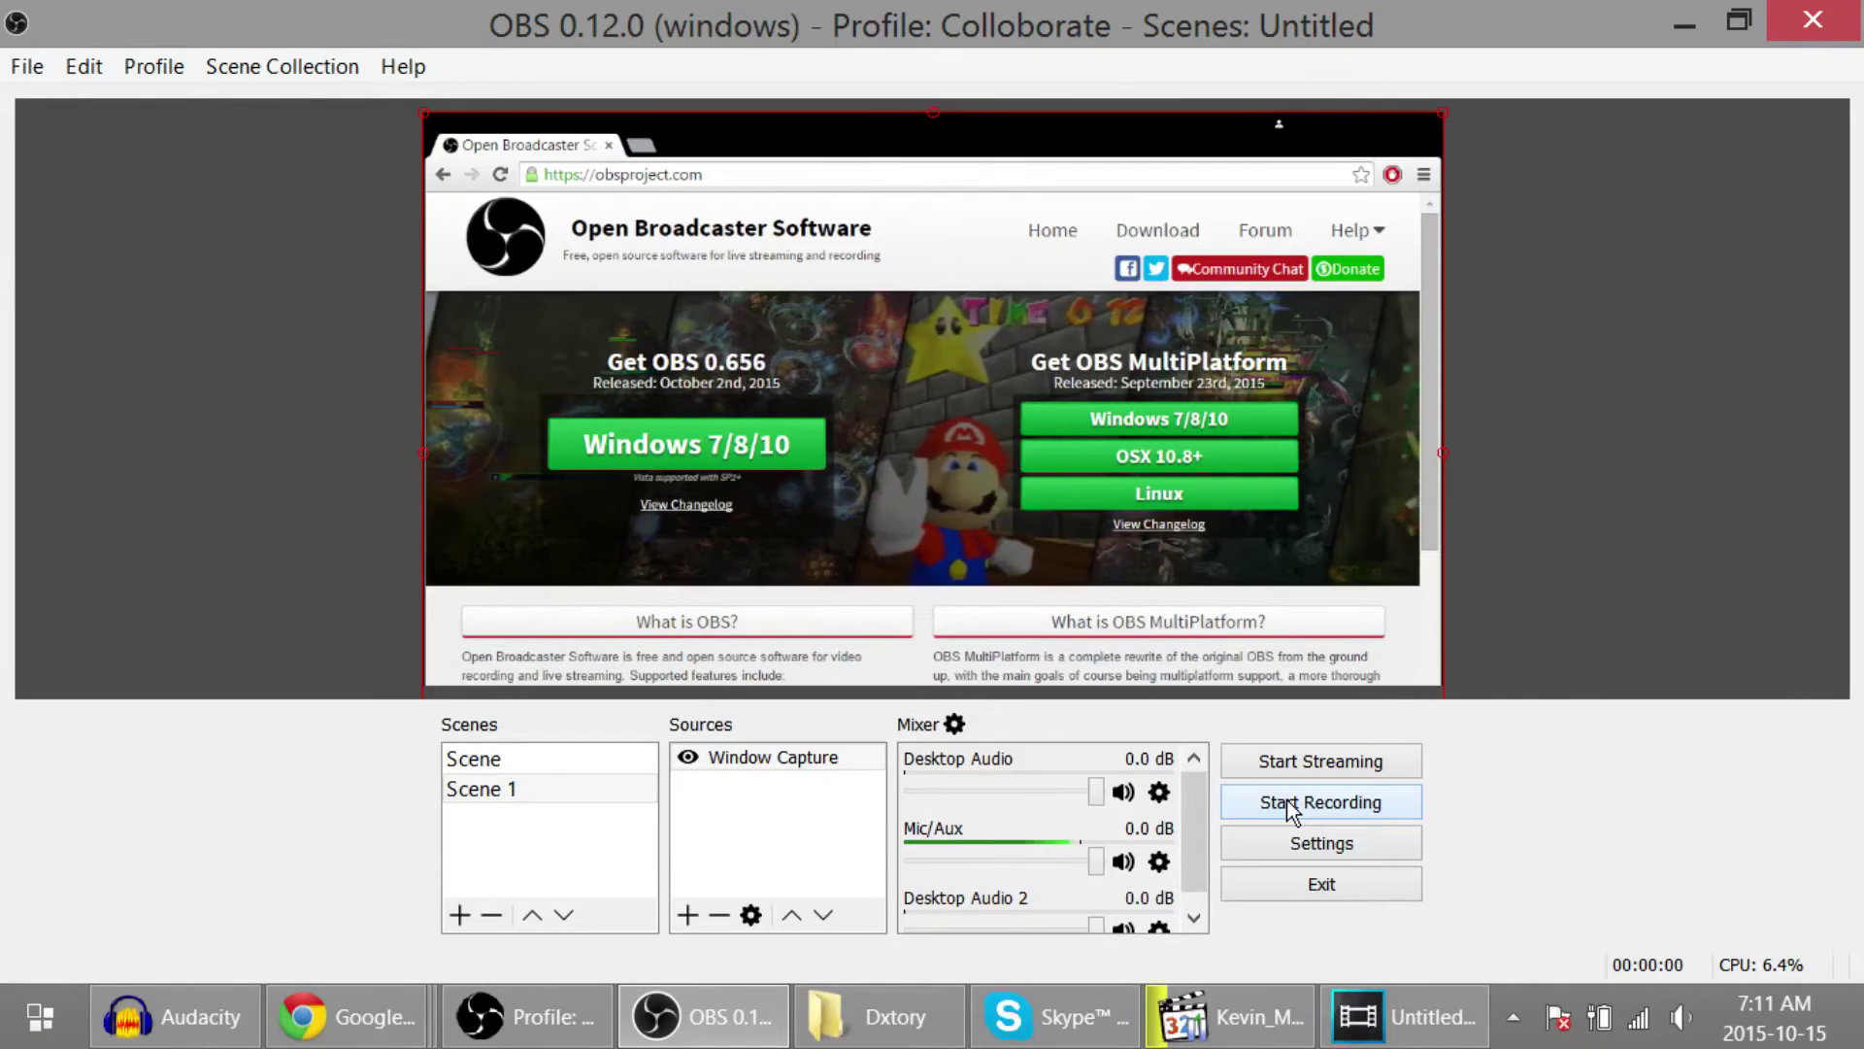
Bring Vegas Pro forward with the recordings folder open and the media panels enlarged.
{"action": "left_click", "coordinate": [1379, 1033]}
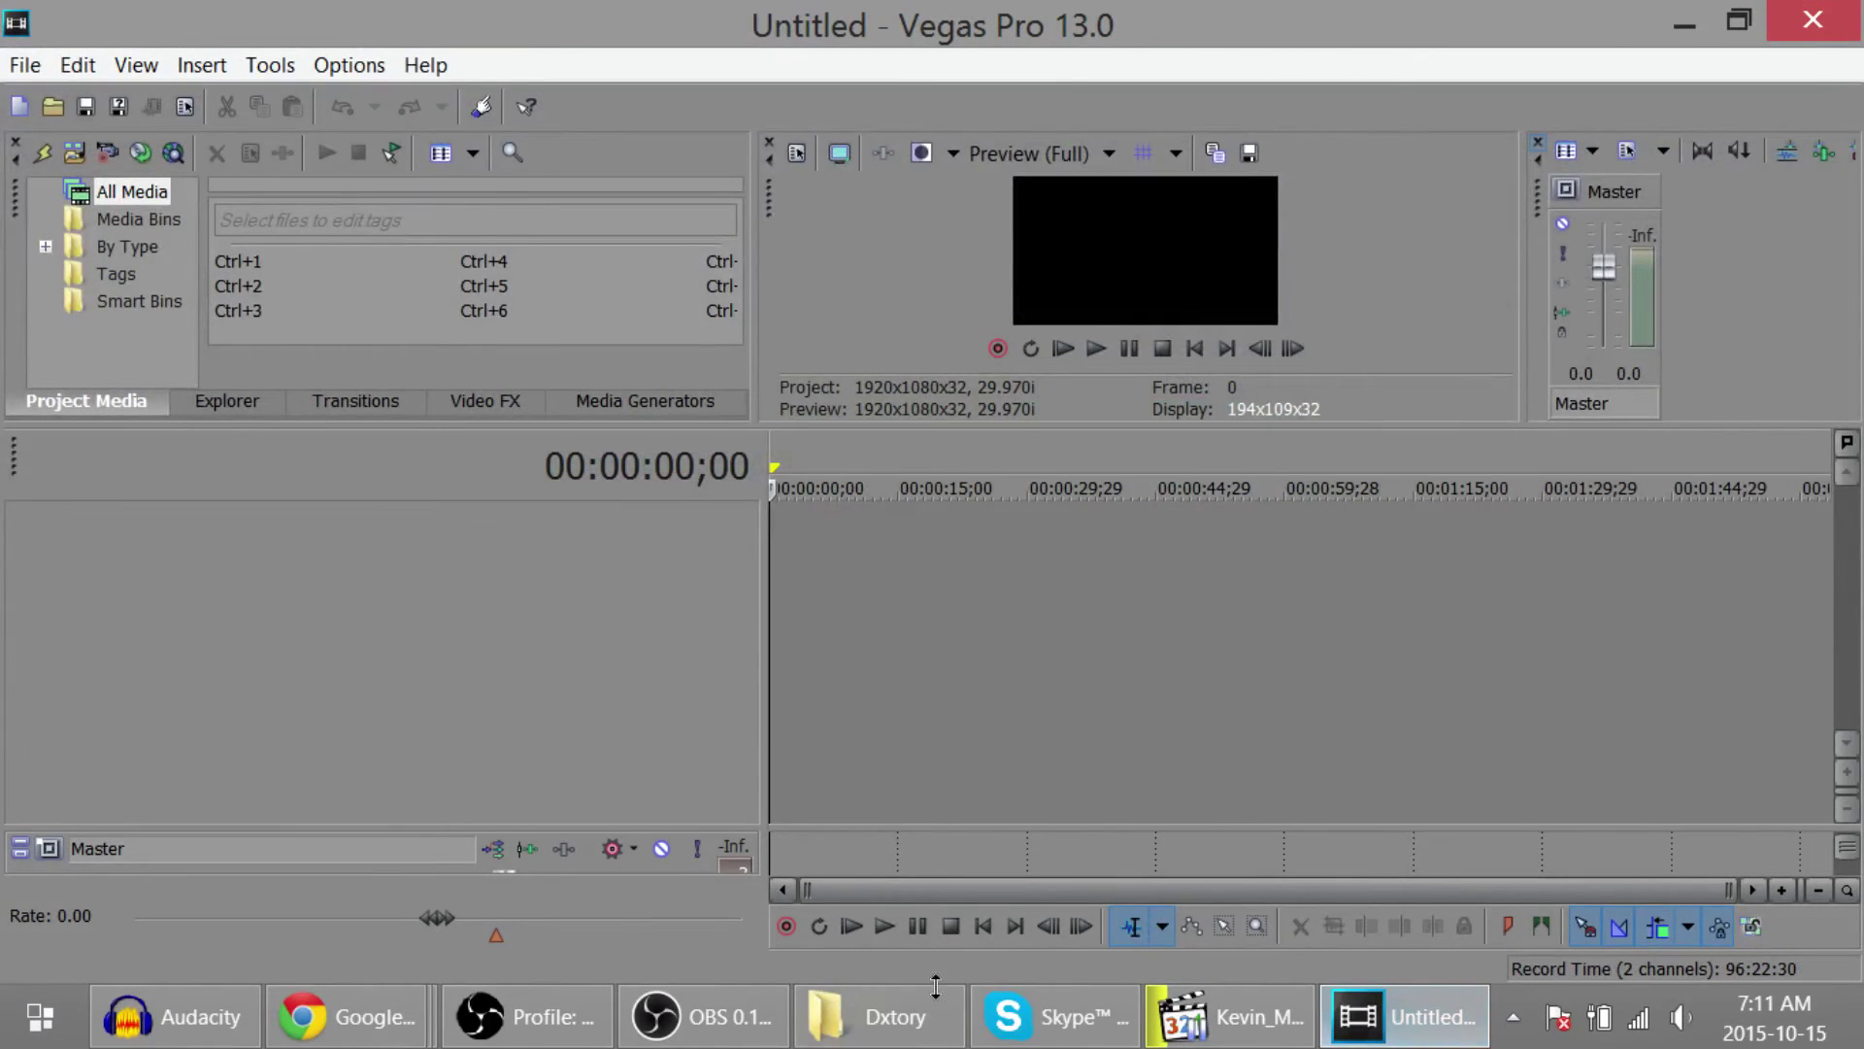
{"action": "left_click", "coordinate": [879, 1017]}
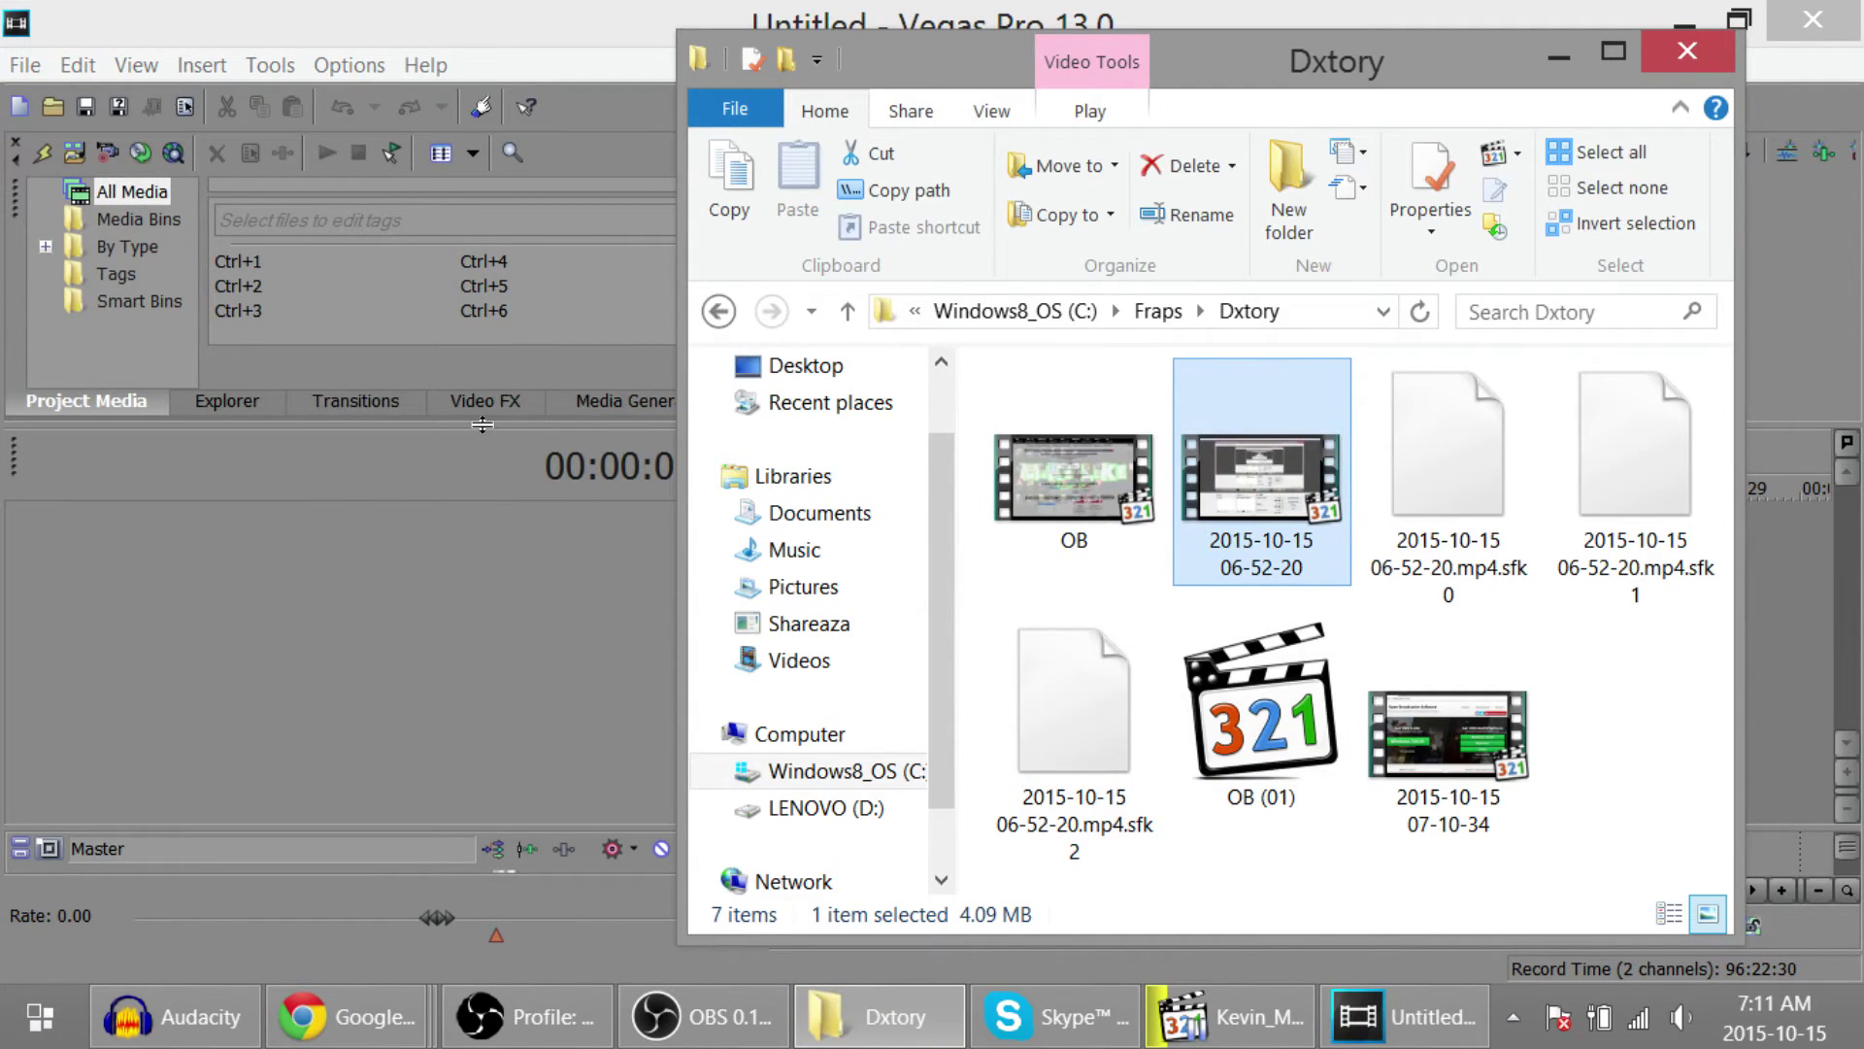
{"action": "left_click_drag", "start_coordinate": [481, 431], "coordinate": [498, 561]}
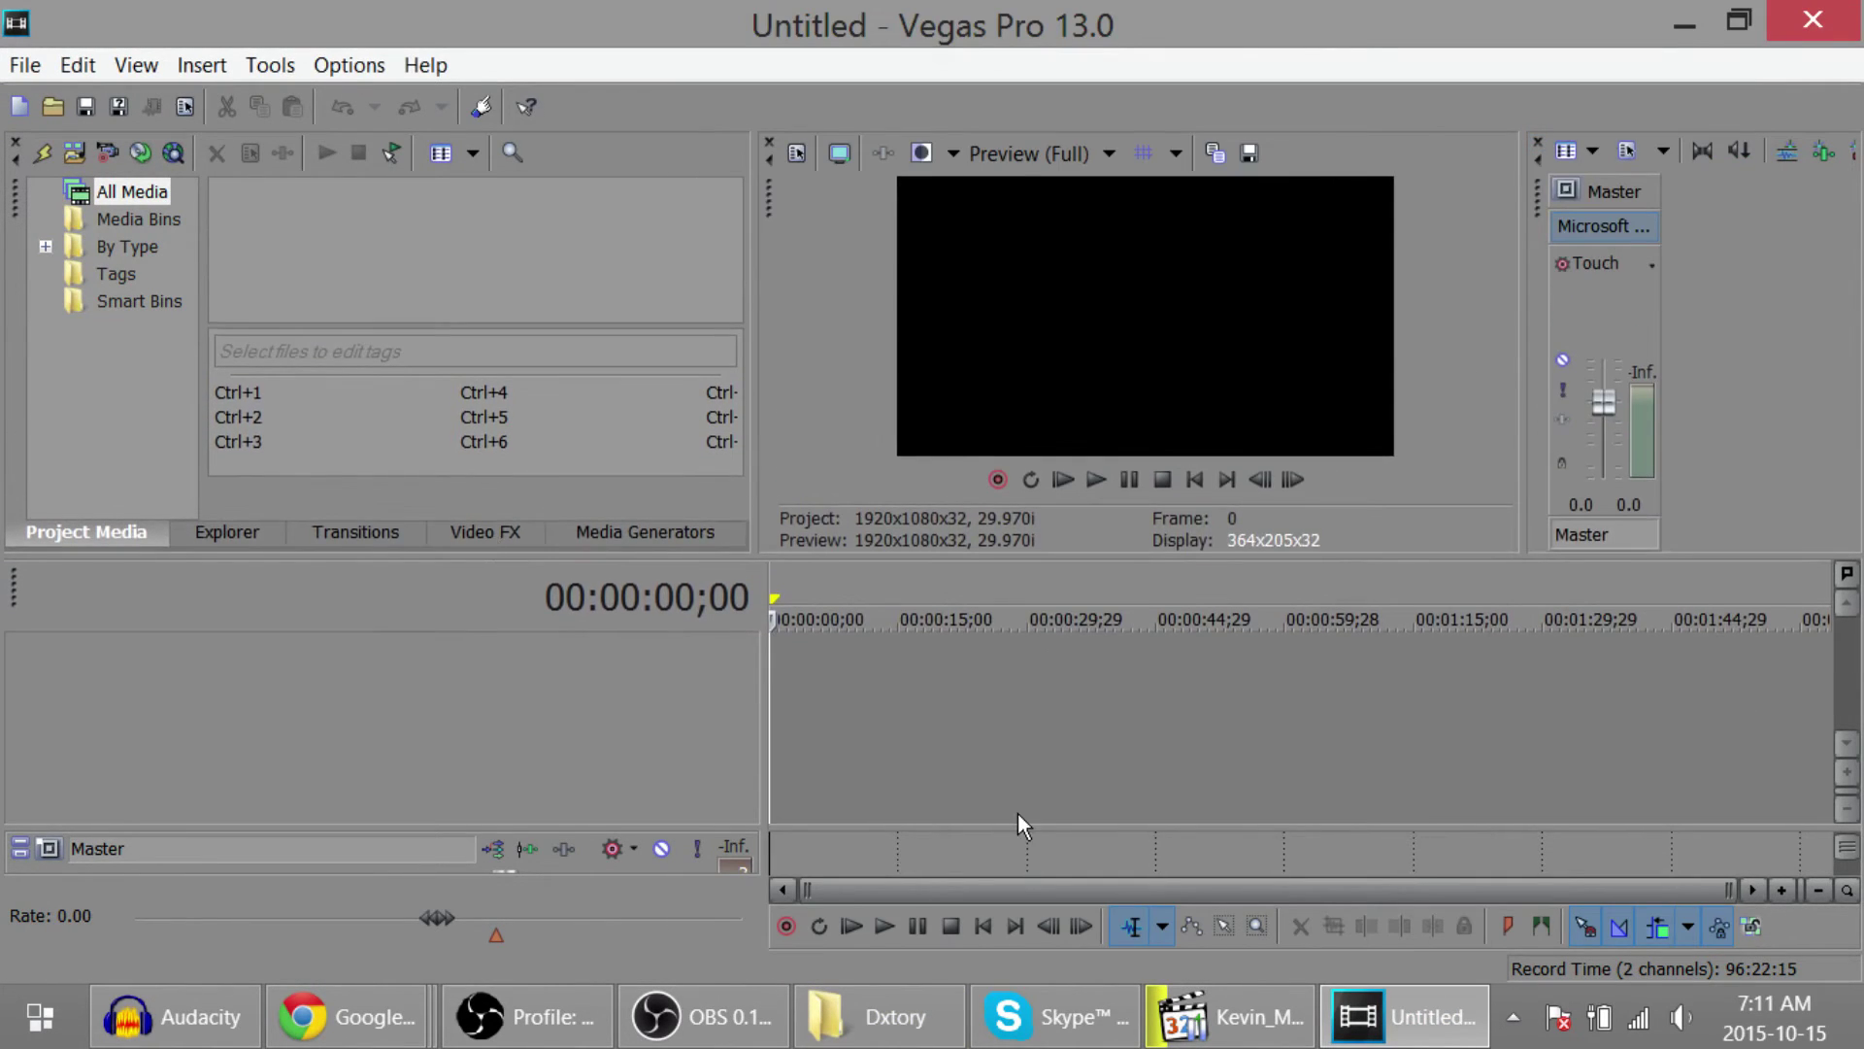
{"action": "left_click", "coordinate": [879, 1017]}
{"action": "left_click", "coordinate": [1490, 744]}
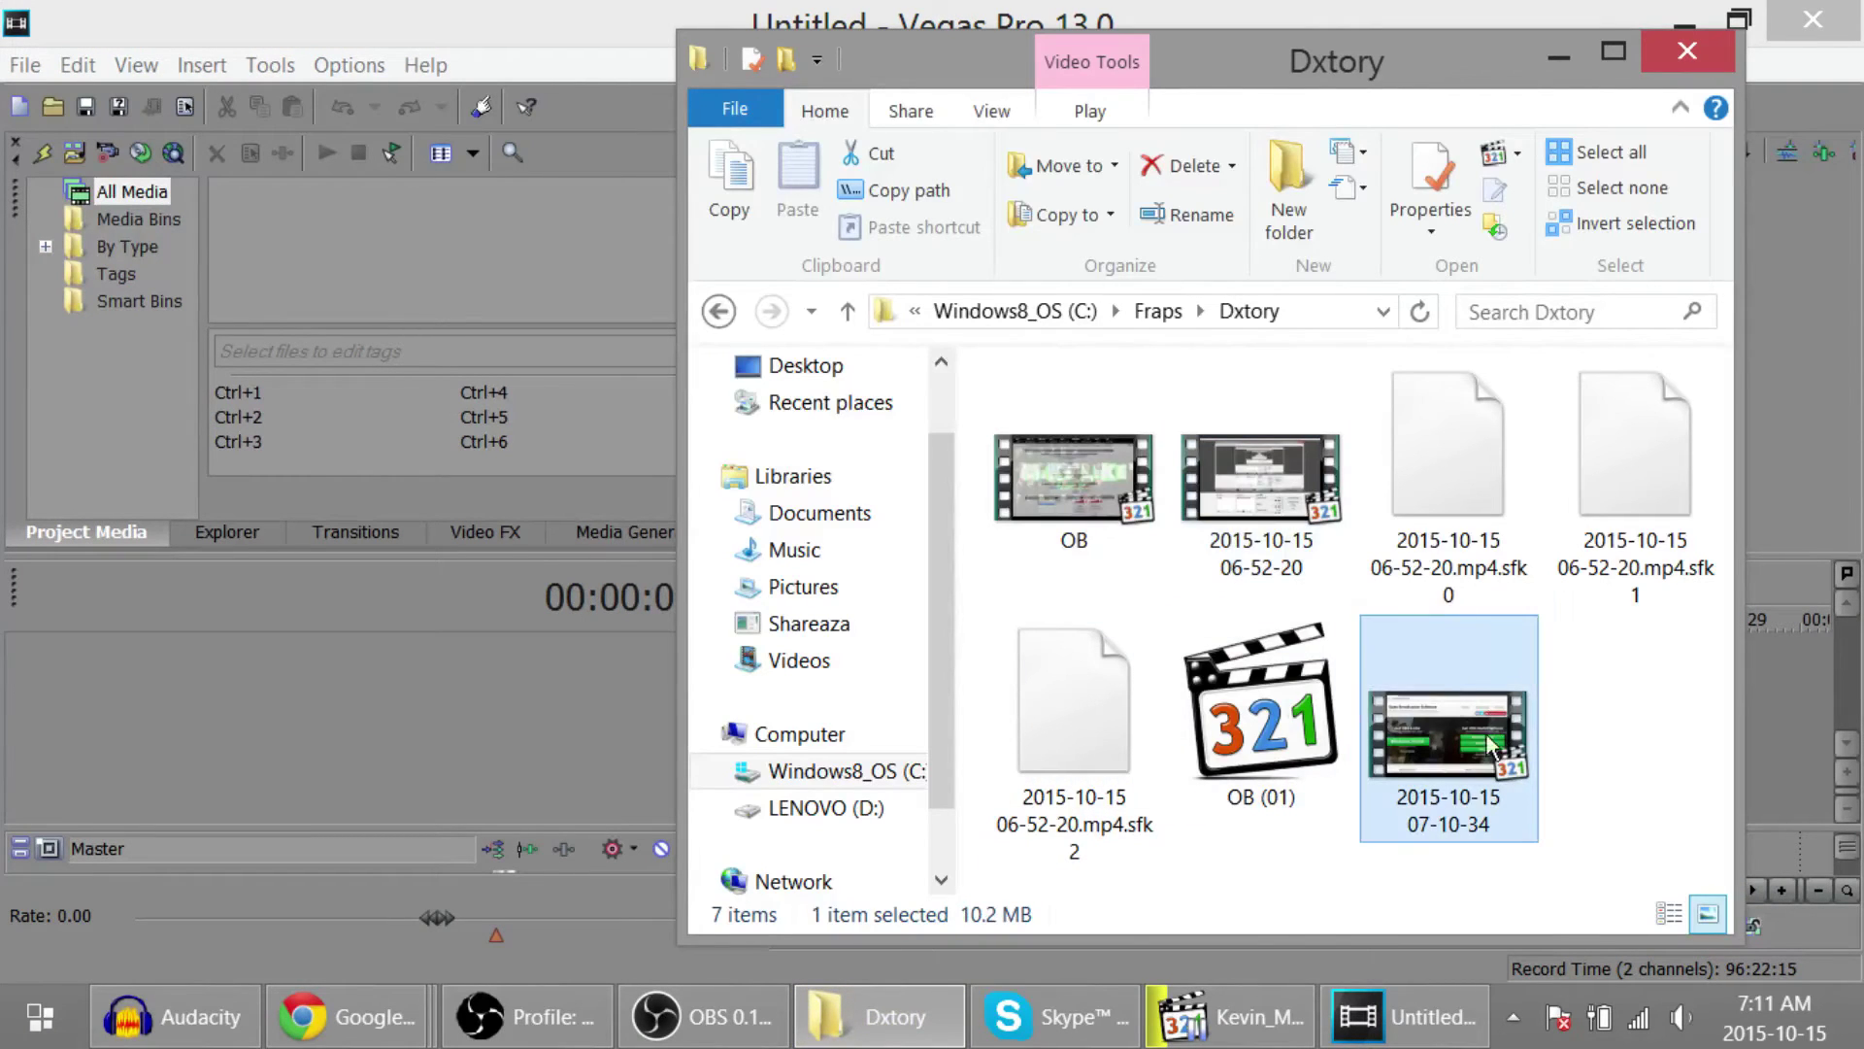
{"action": "left_click_drag", "start_coordinate": [1491, 743], "coordinate": [512, 319]}
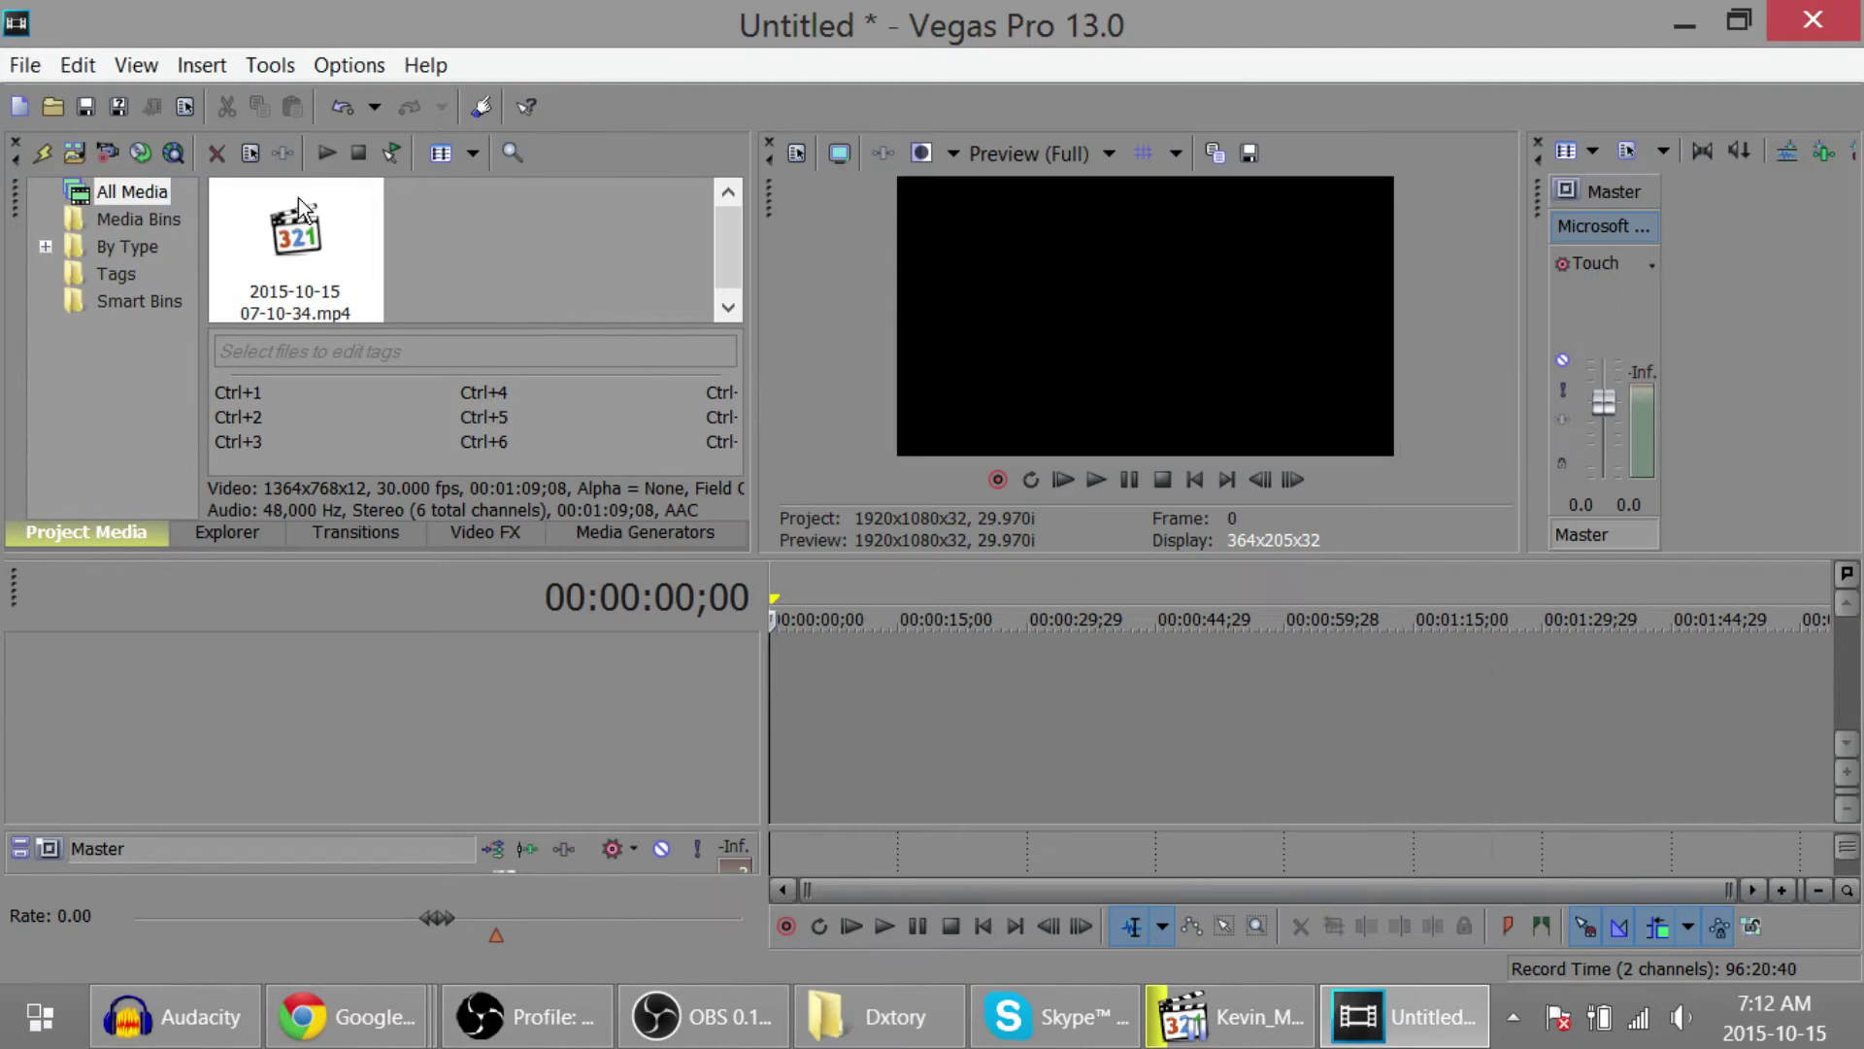
{"action": "left_click_drag", "start_coordinate": [296, 243], "coordinate": [744, 684]}
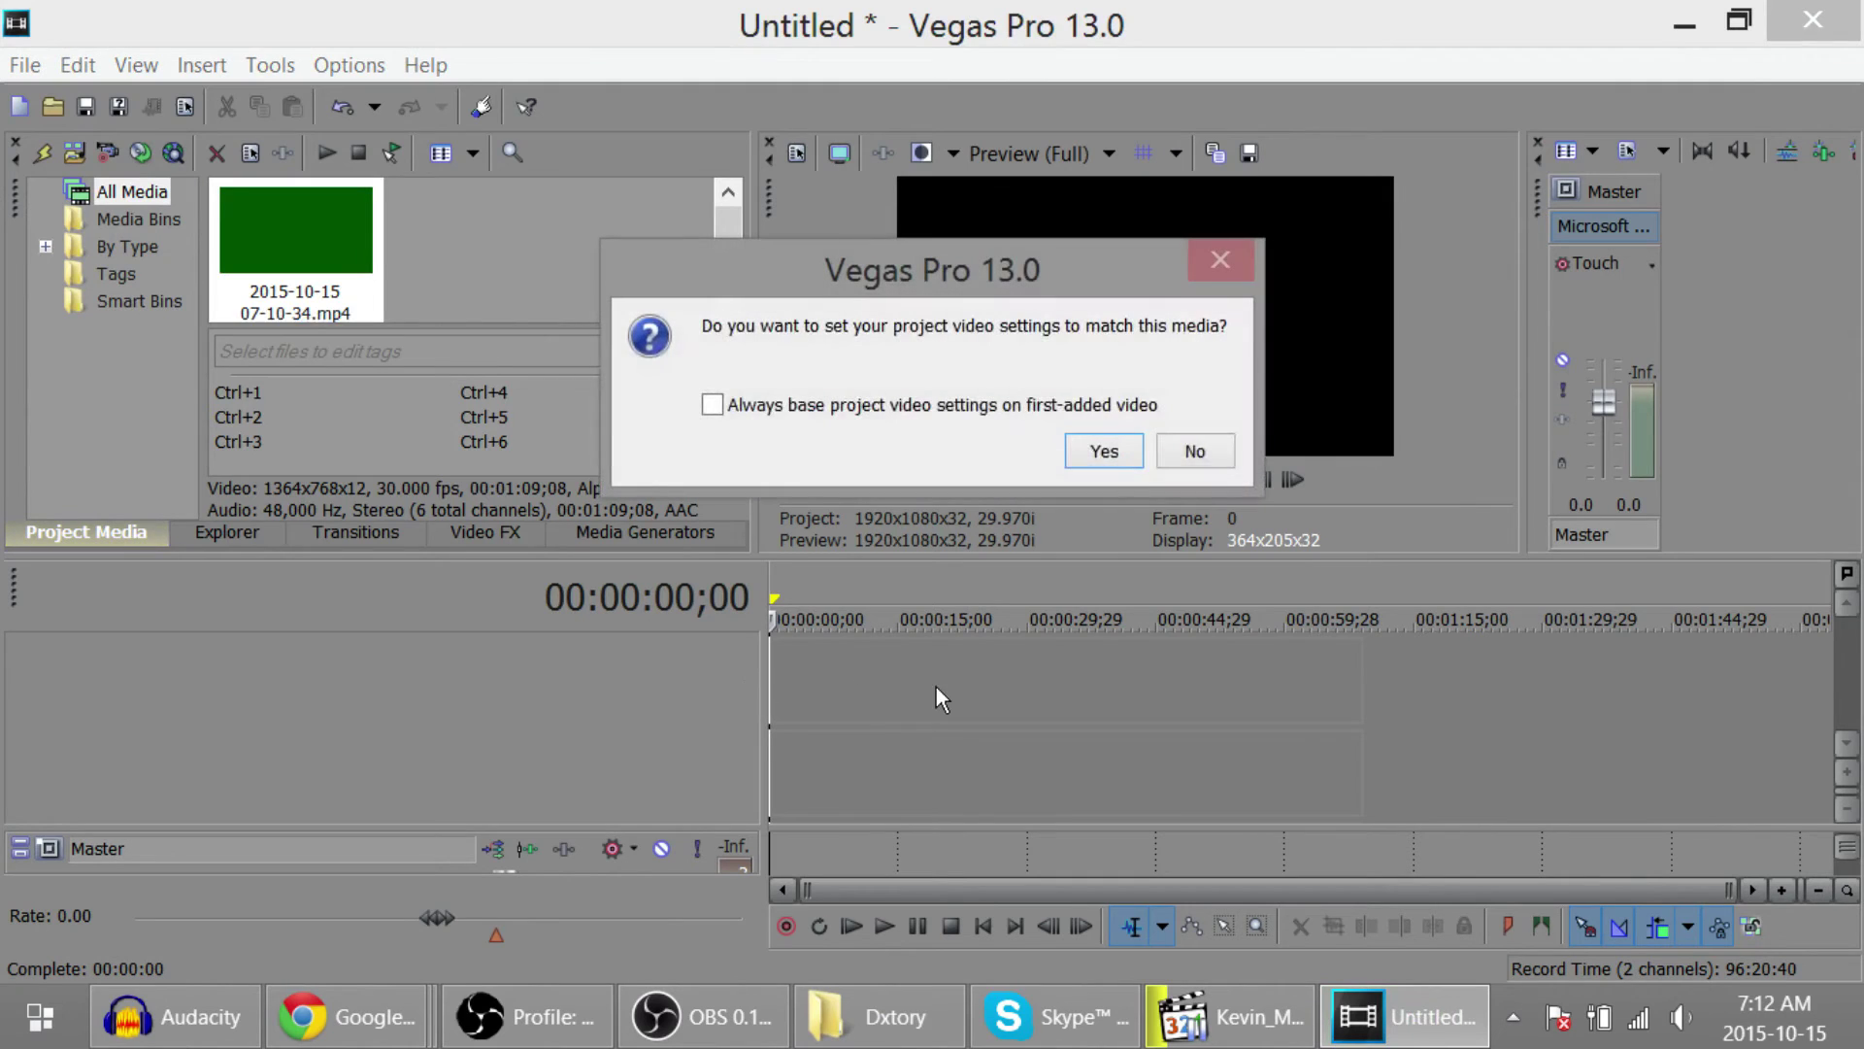
{"action": "left_click", "coordinate": [1180, 461]}
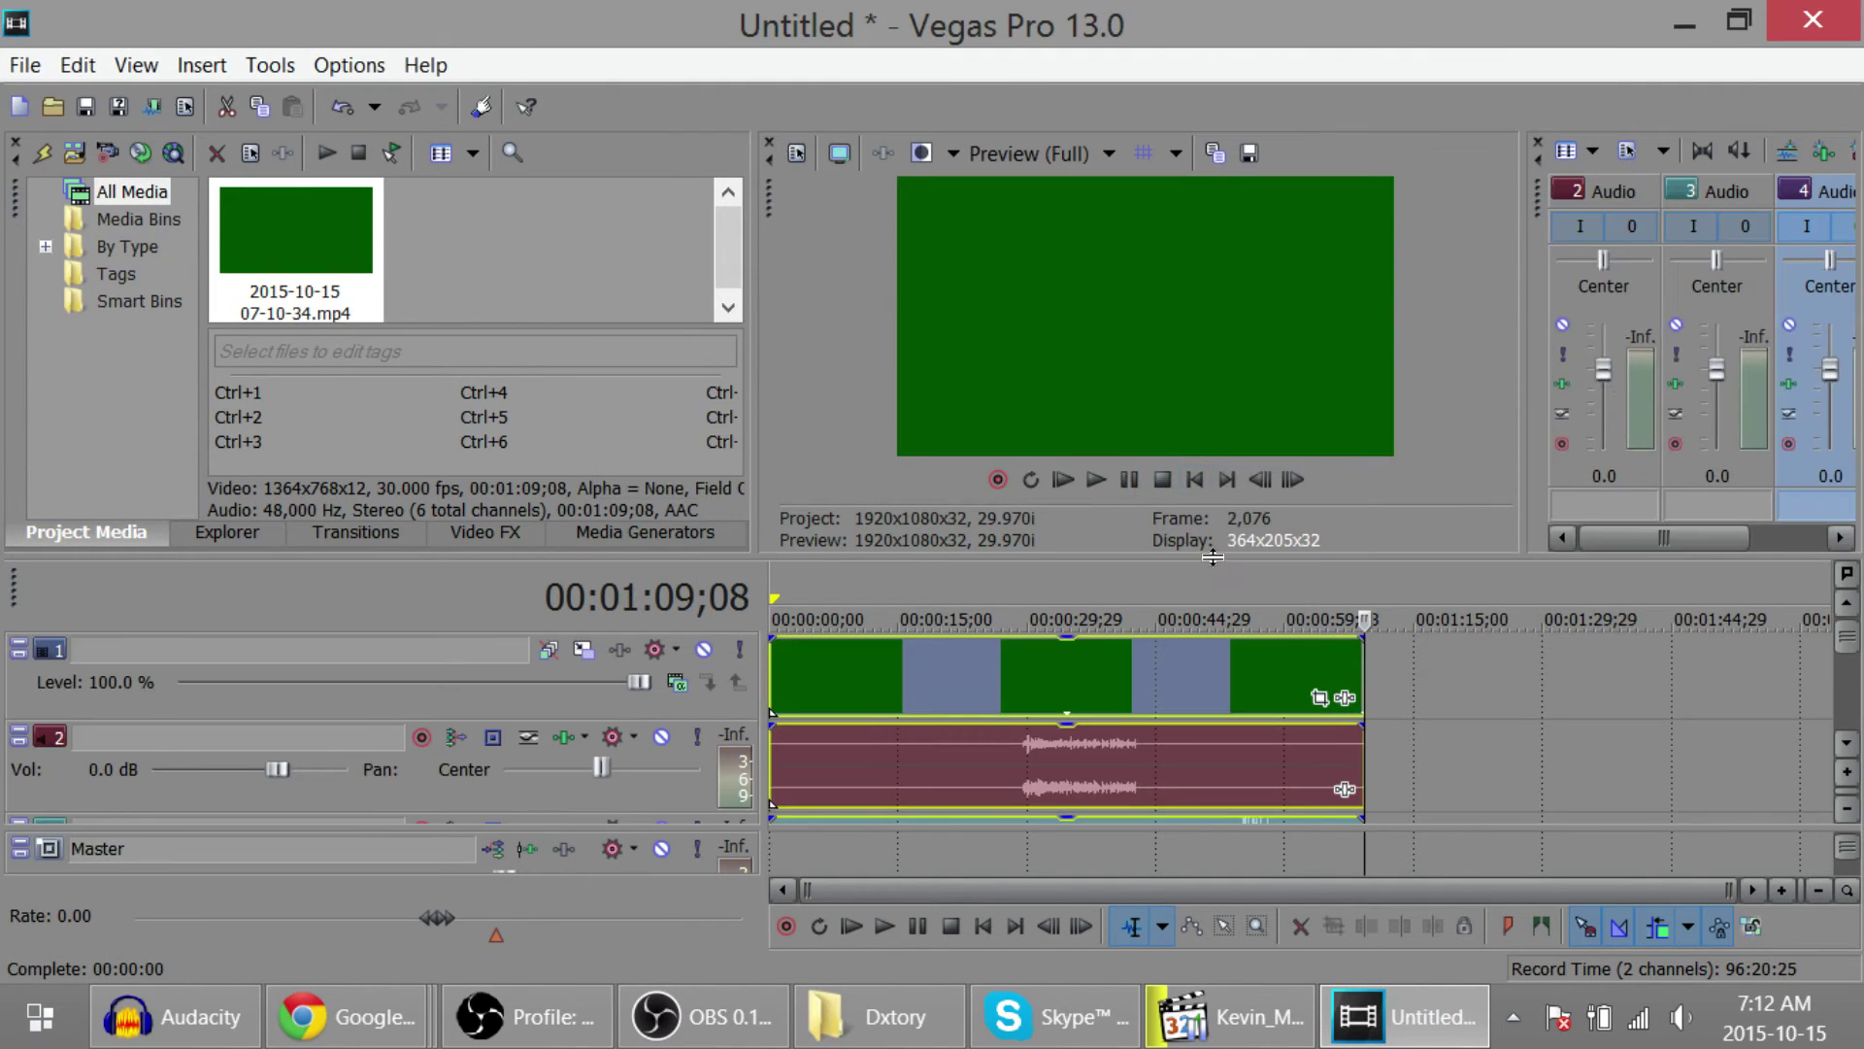
{"action": "left_click_drag", "start_coordinate": [1221, 558], "coordinate": [1213, 374]}
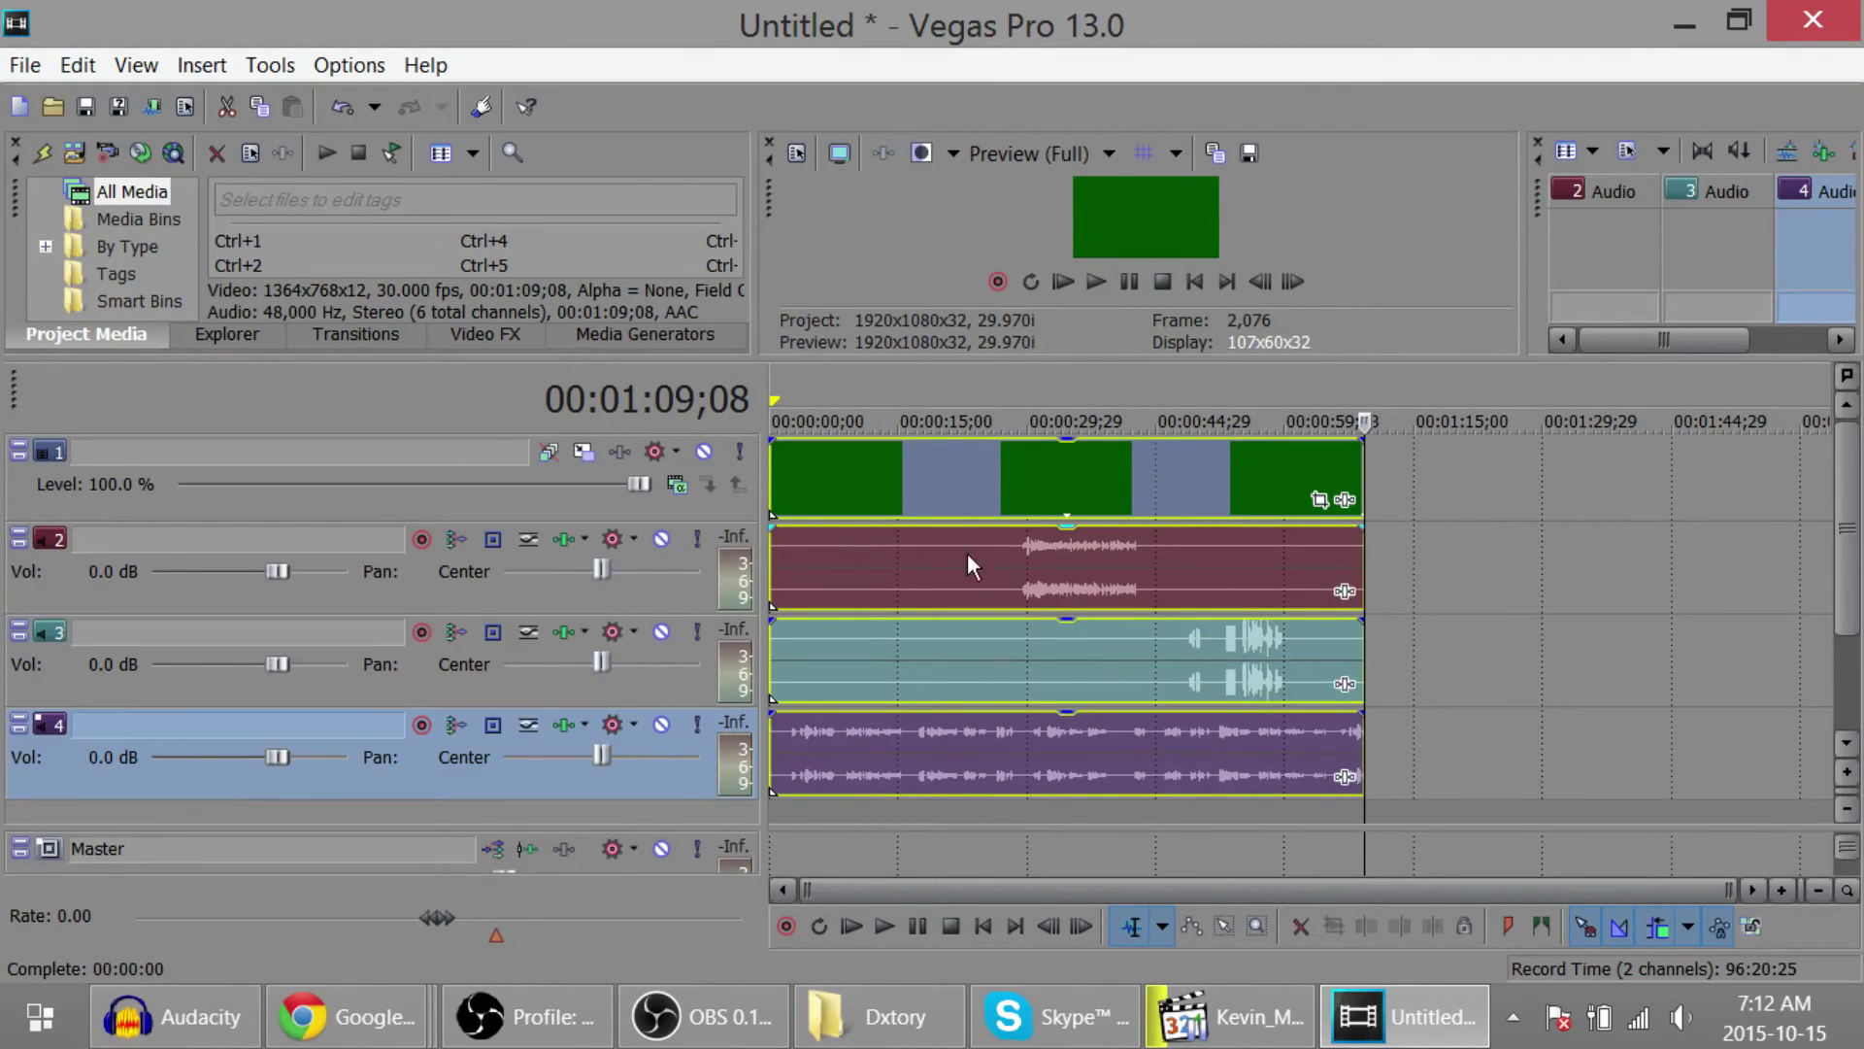
Scrub the playhead to about 7, 22, 14, 7 and 19 seconds into the clip.
{"action": "left_click", "coordinate": [837, 474]}
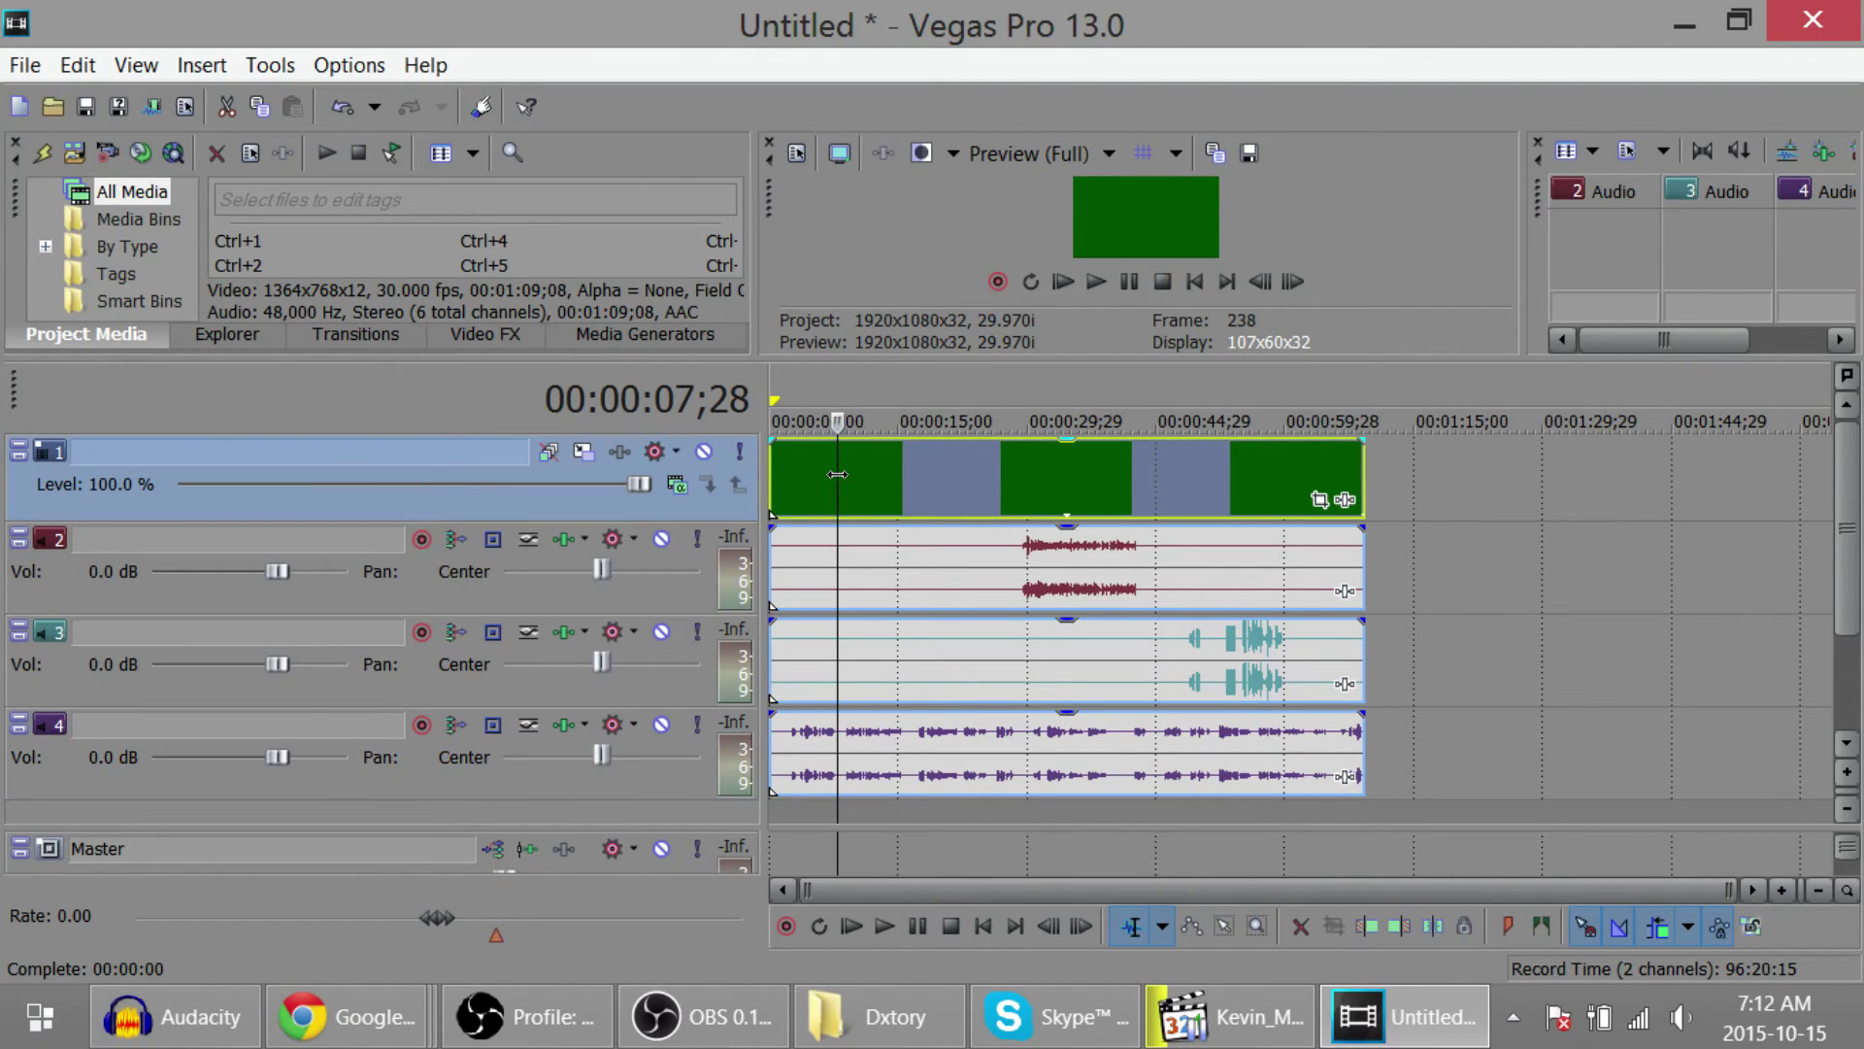
{"action": "left_click", "coordinate": [959, 481]}
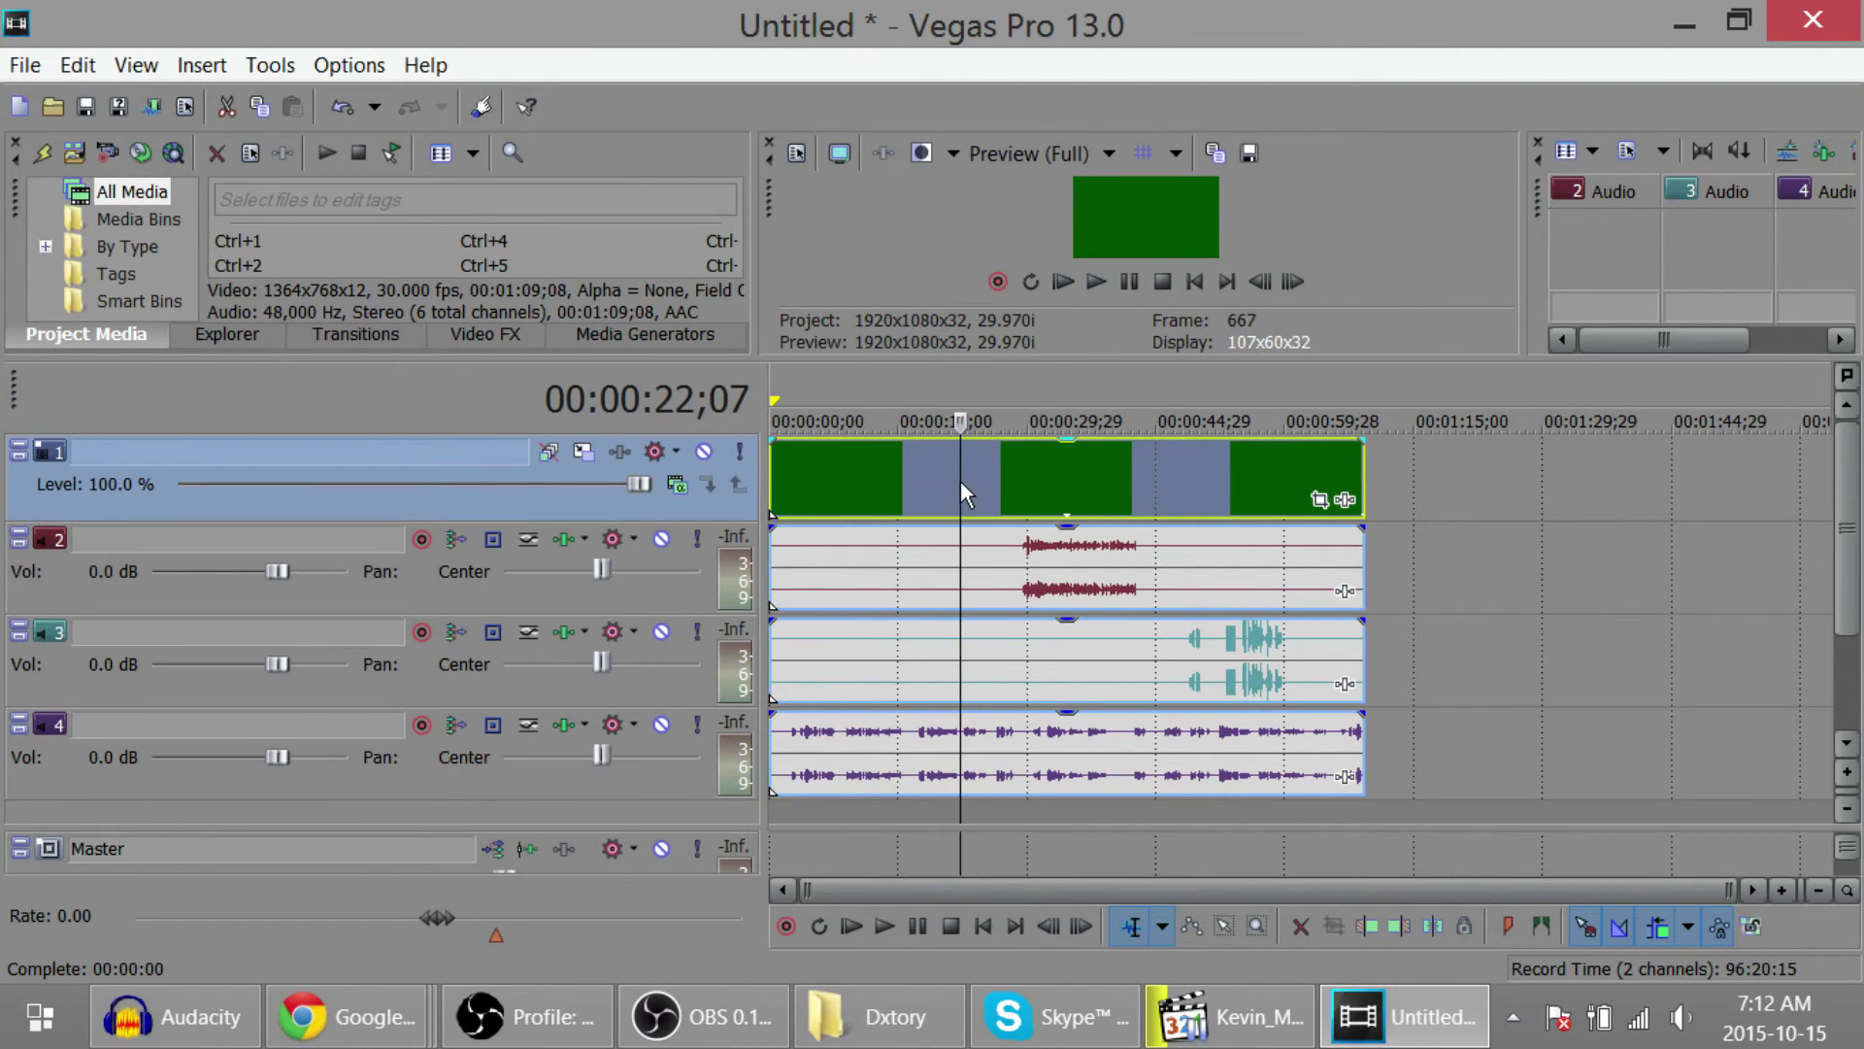
{"action": "left_click", "coordinate": [892, 481]}
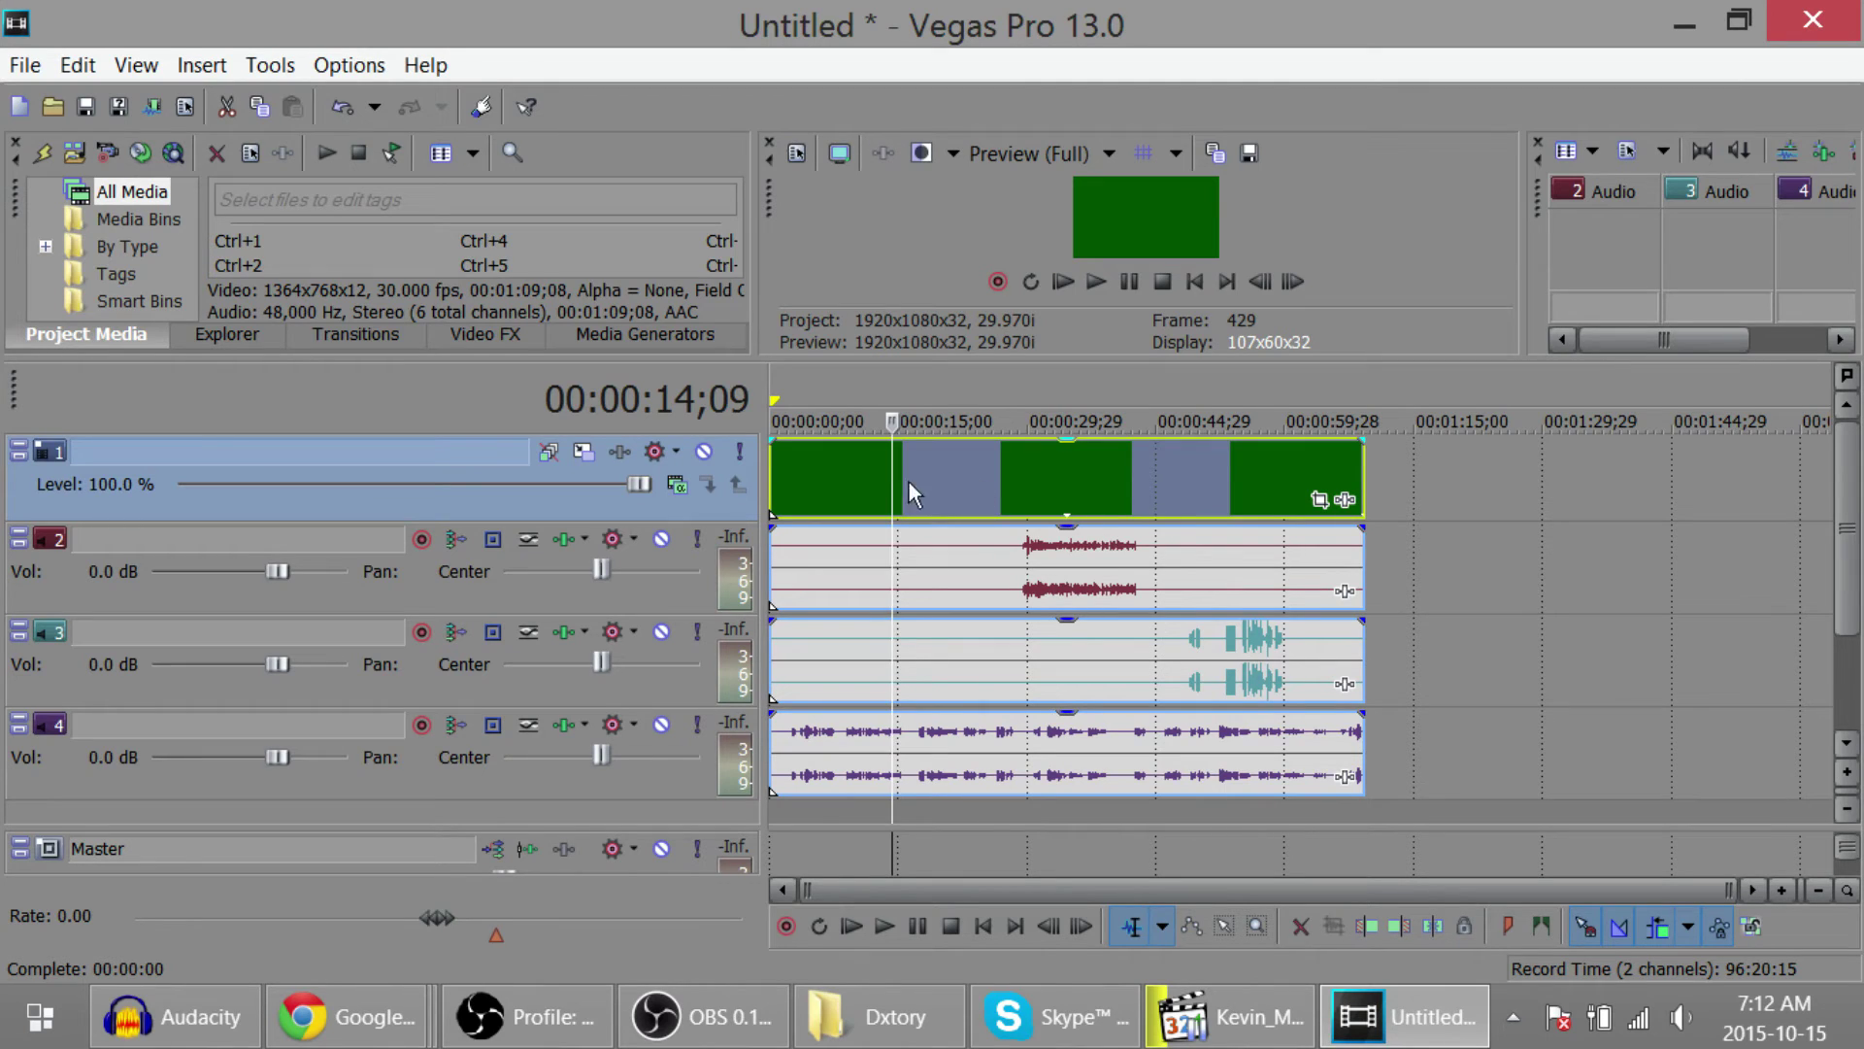
{"action": "left_click", "coordinate": [837, 480]}
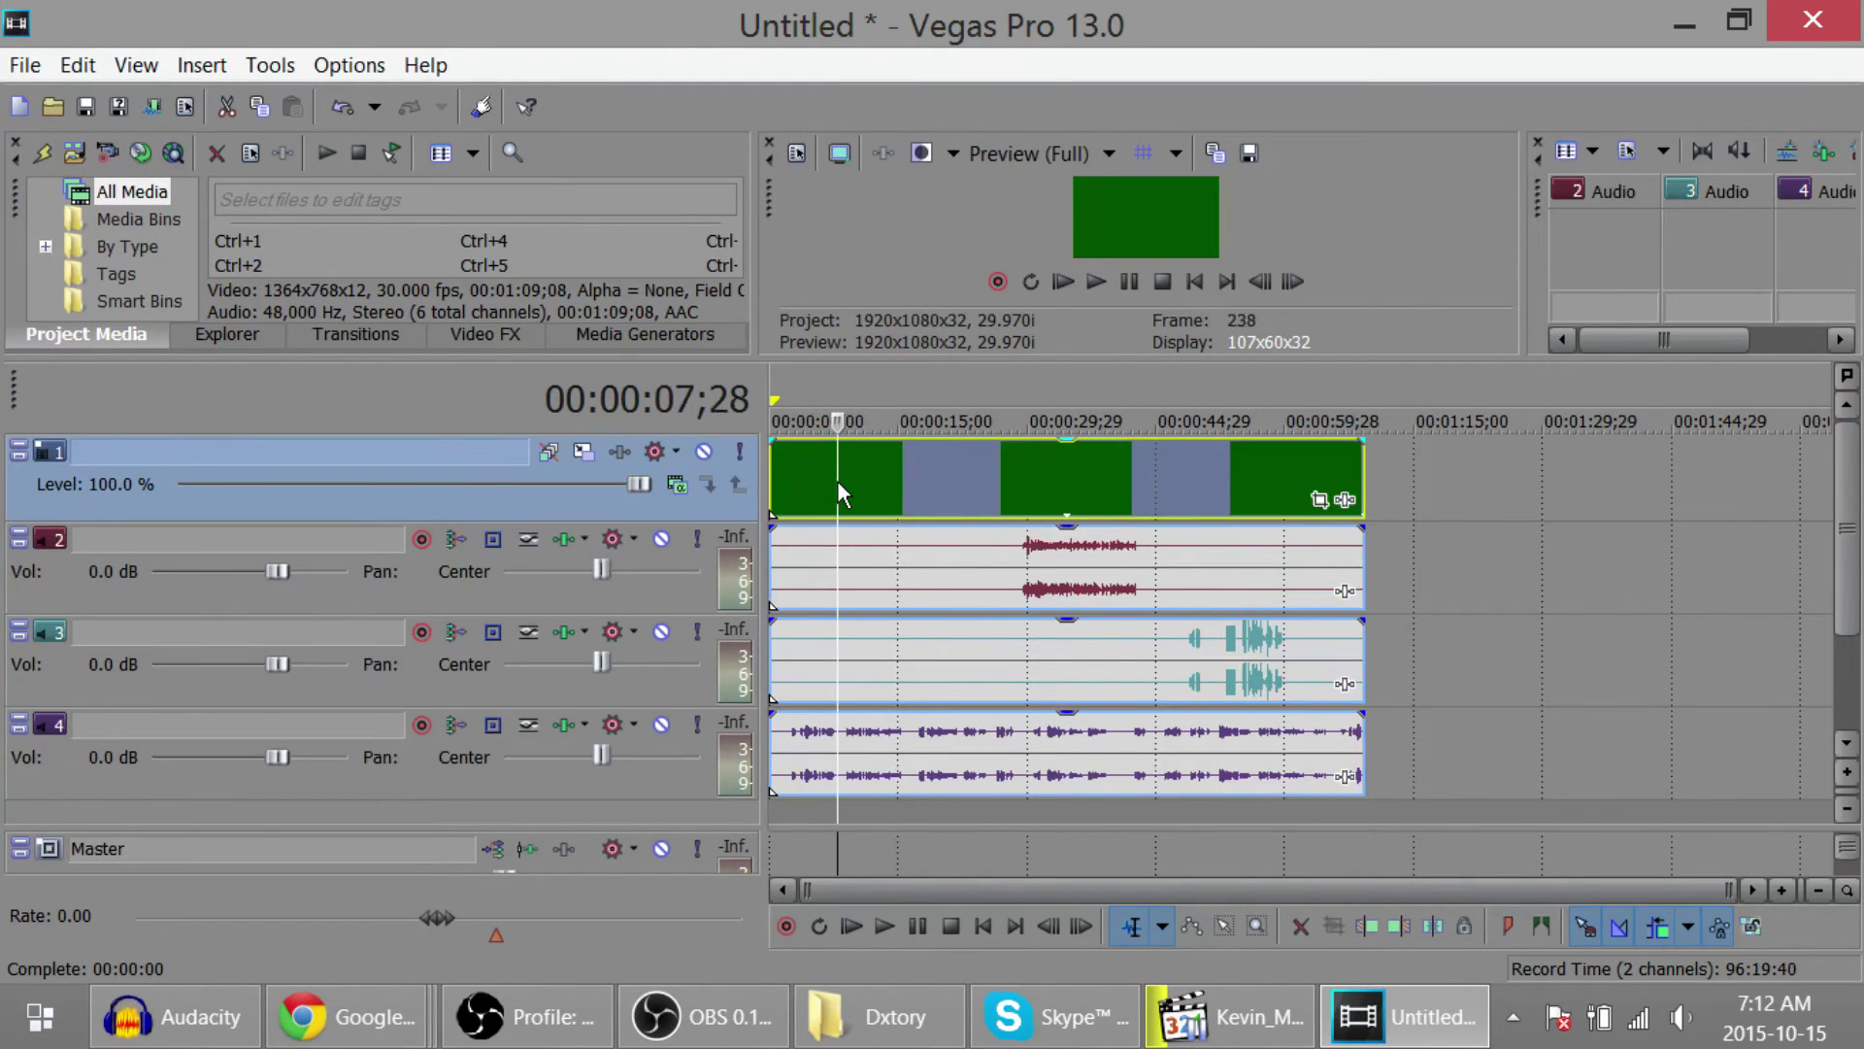
{"action": "left_click", "coordinate": [937, 468]}
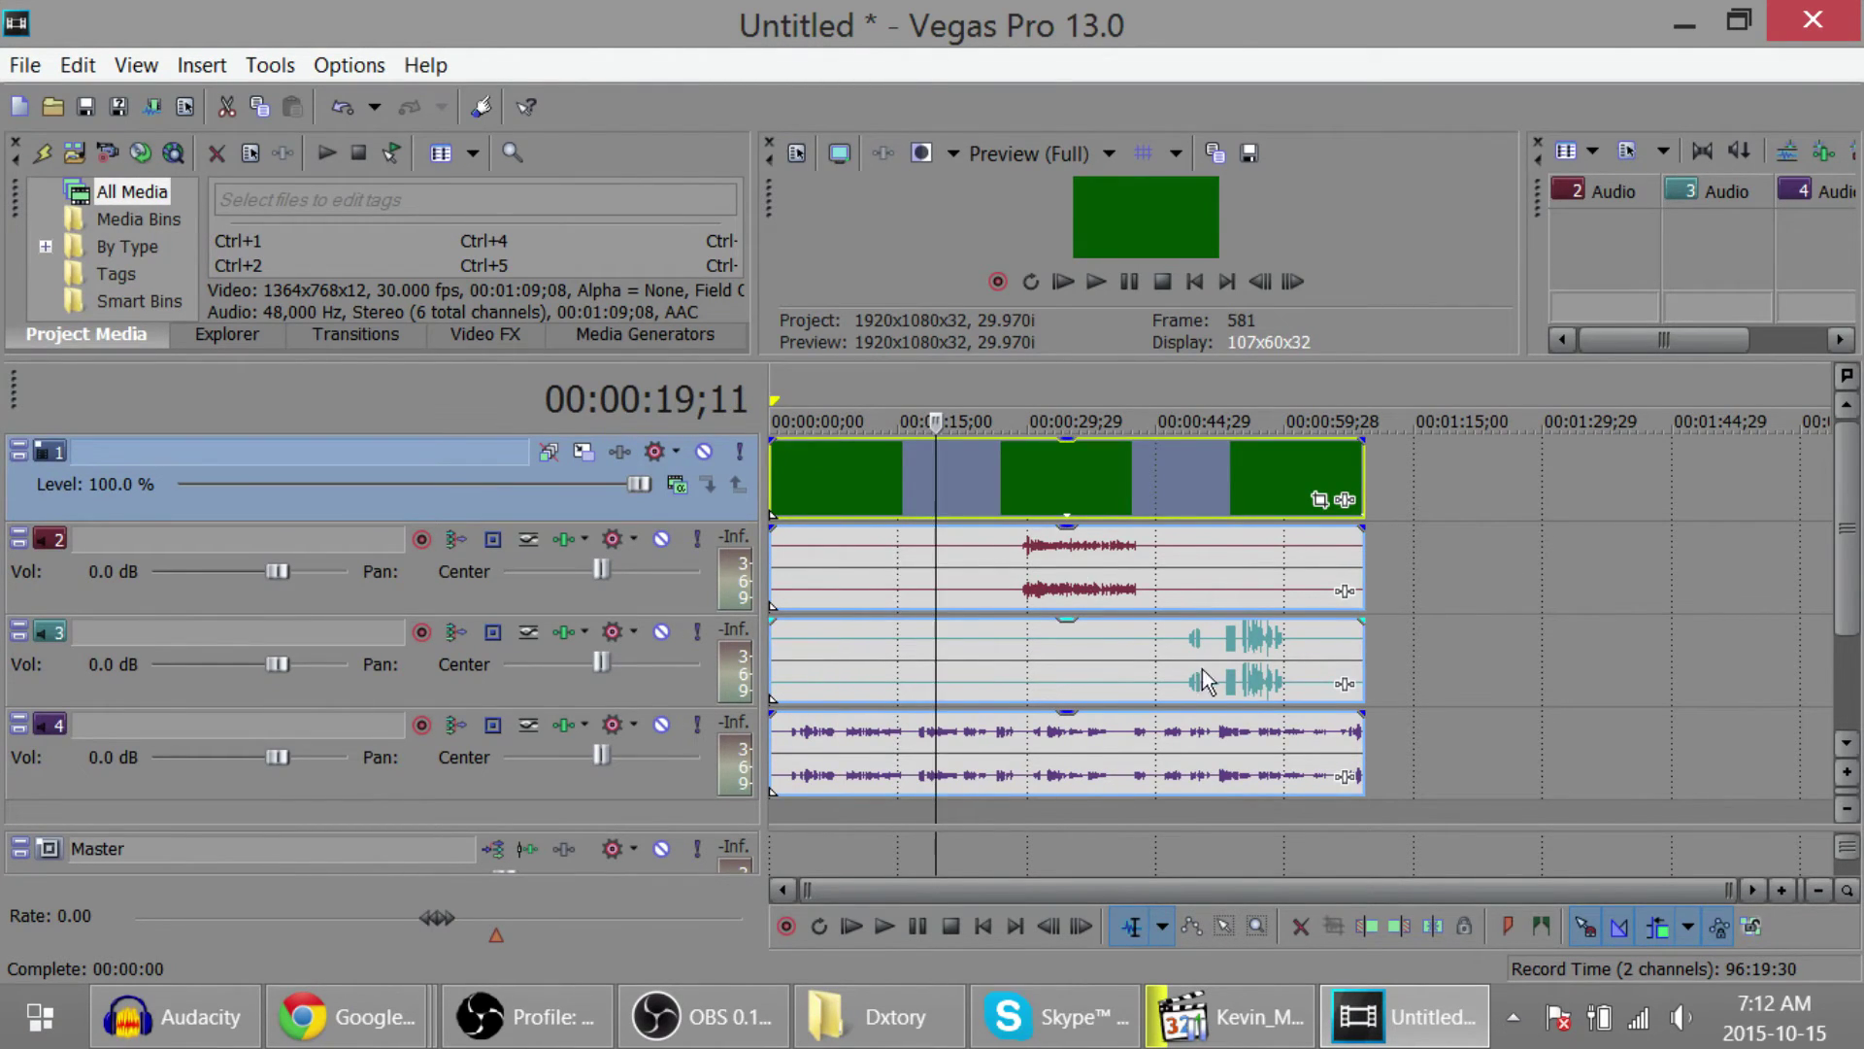
Select audio tracks 2, 3 and 4 in turn, ending back on track 2.
{"action": "left_click", "coordinate": [1103, 580]}
{"action": "left_click", "coordinate": [1010, 668]}
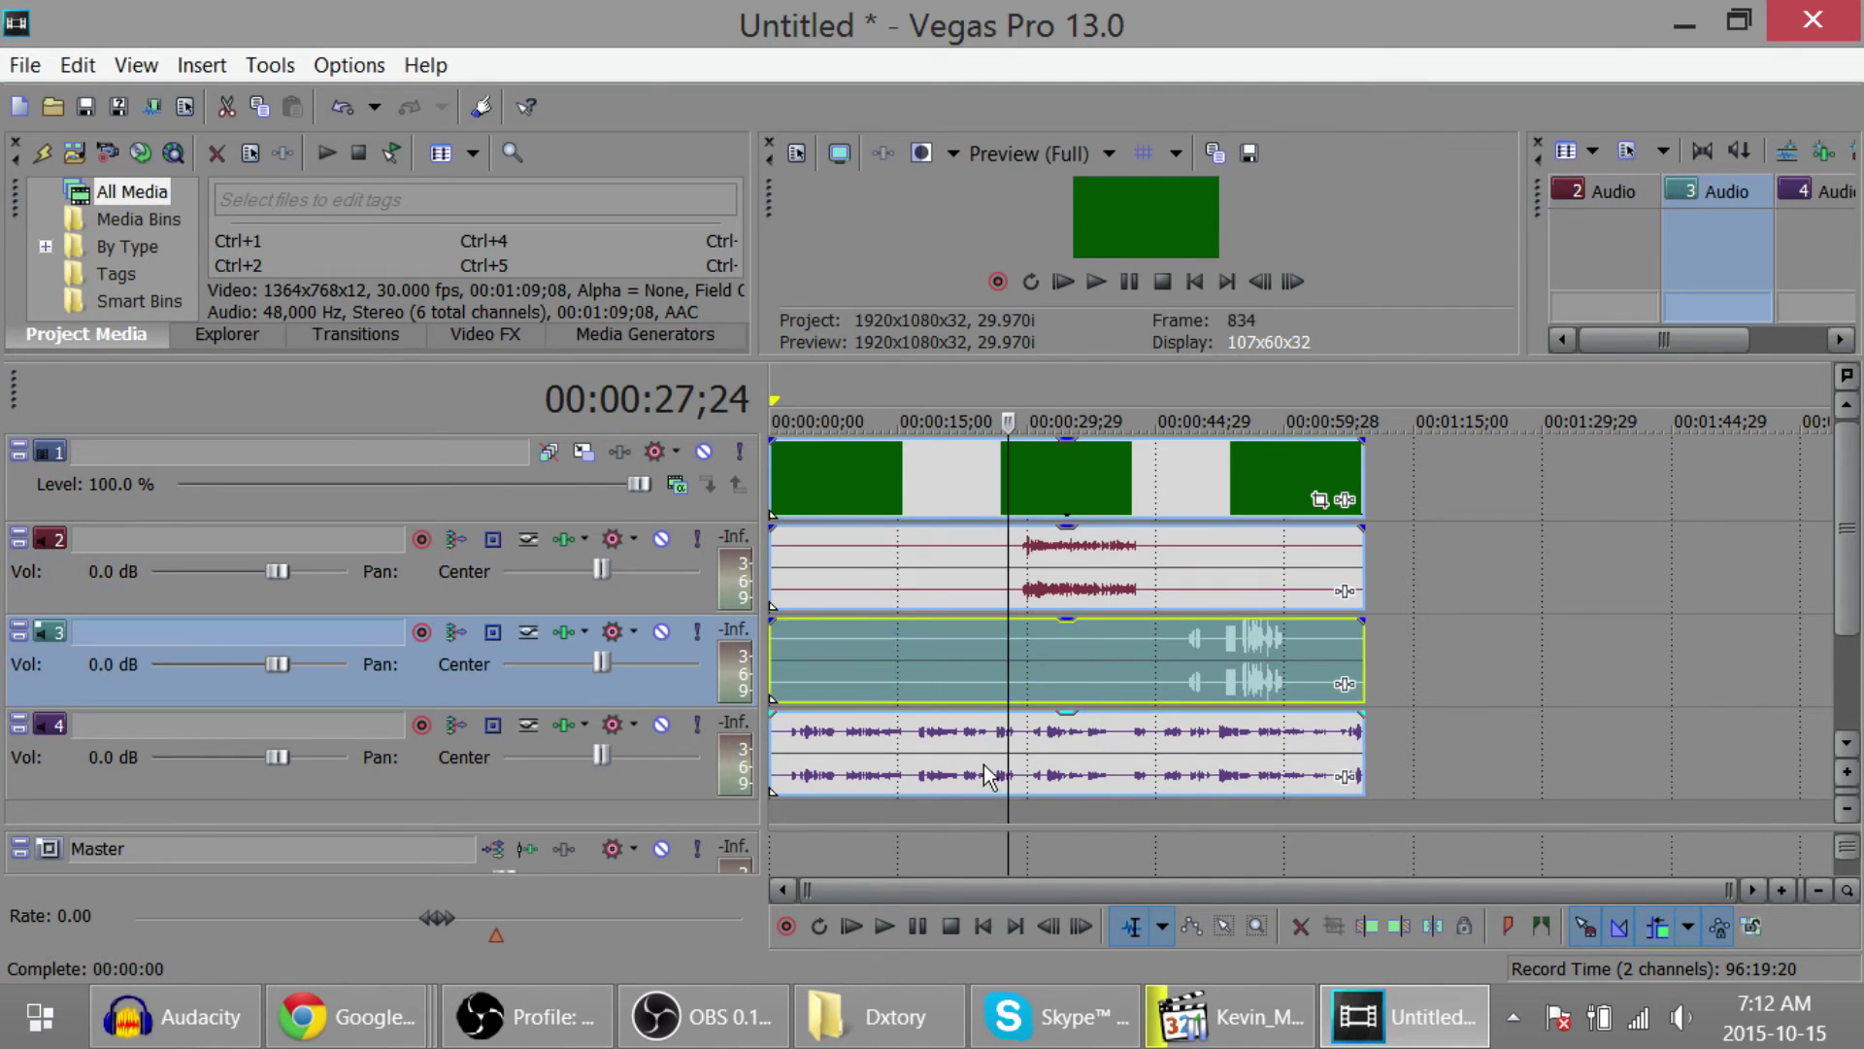
{"action": "left_click", "coordinate": [984, 775]}
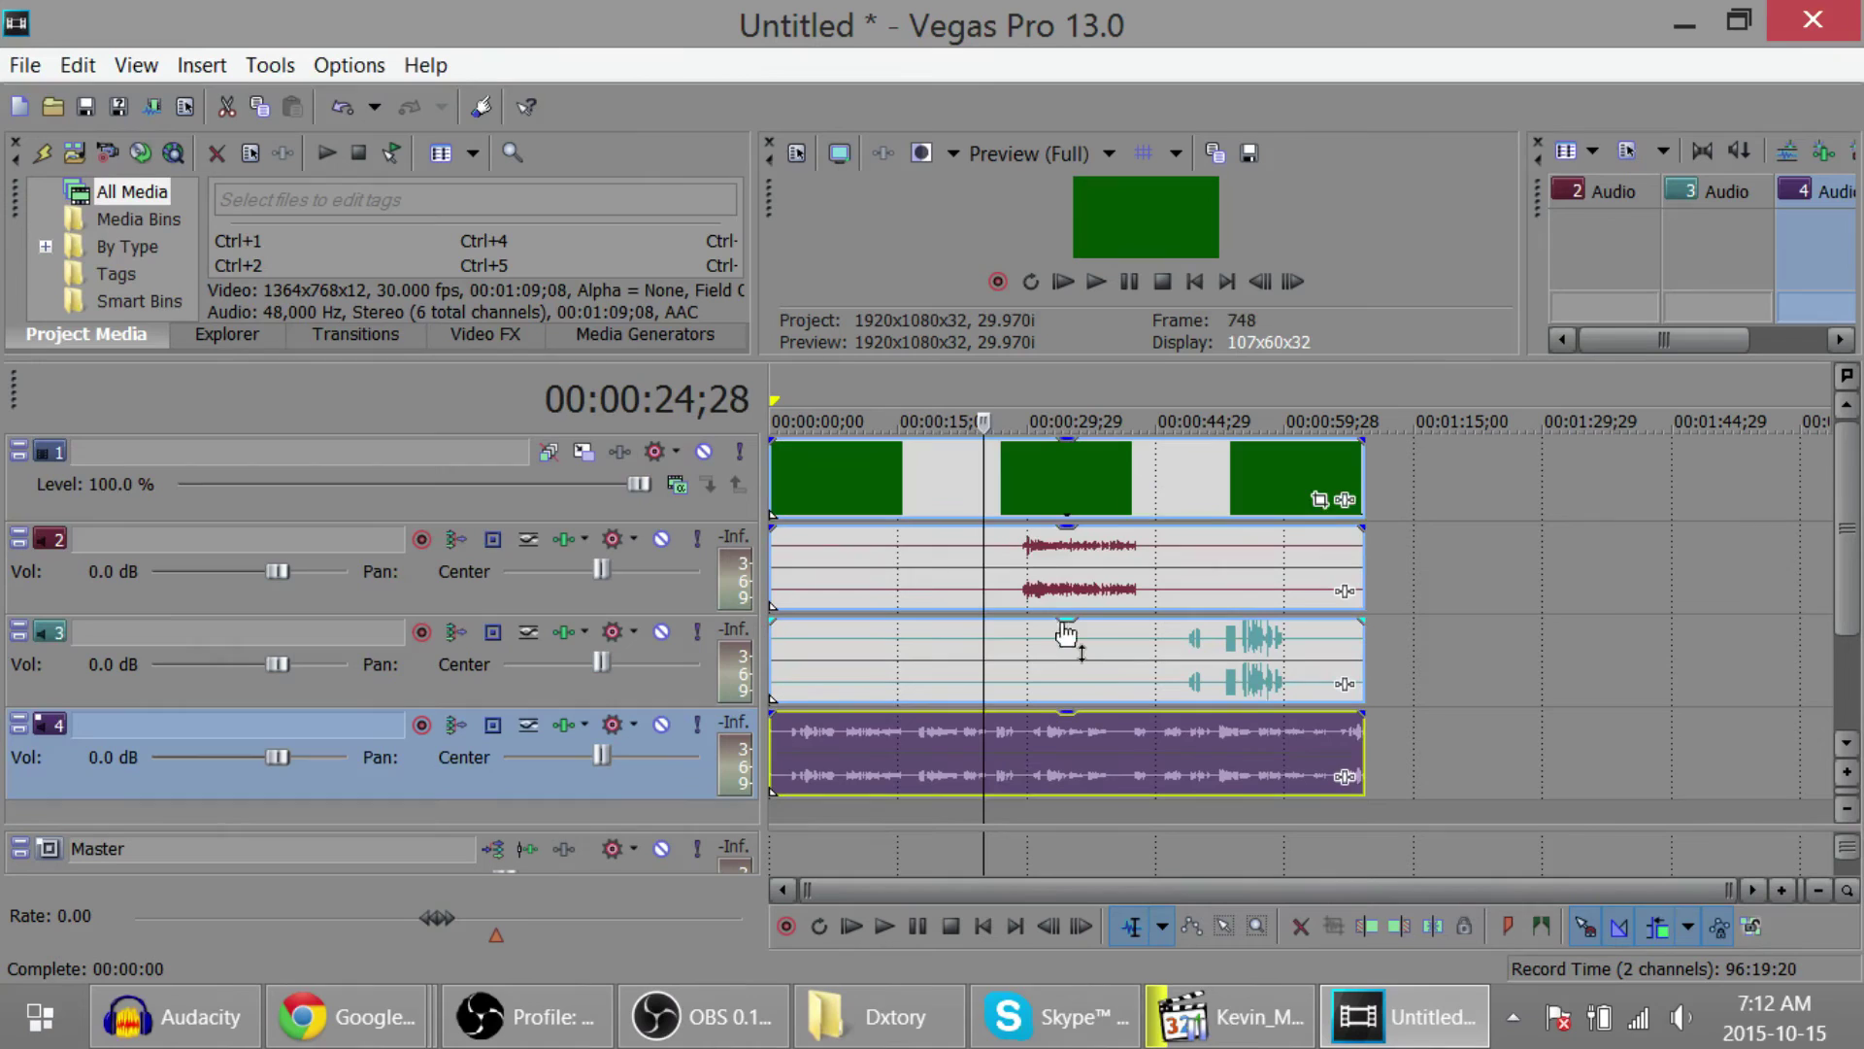
{"action": "left_click", "coordinate": [1032, 565]}
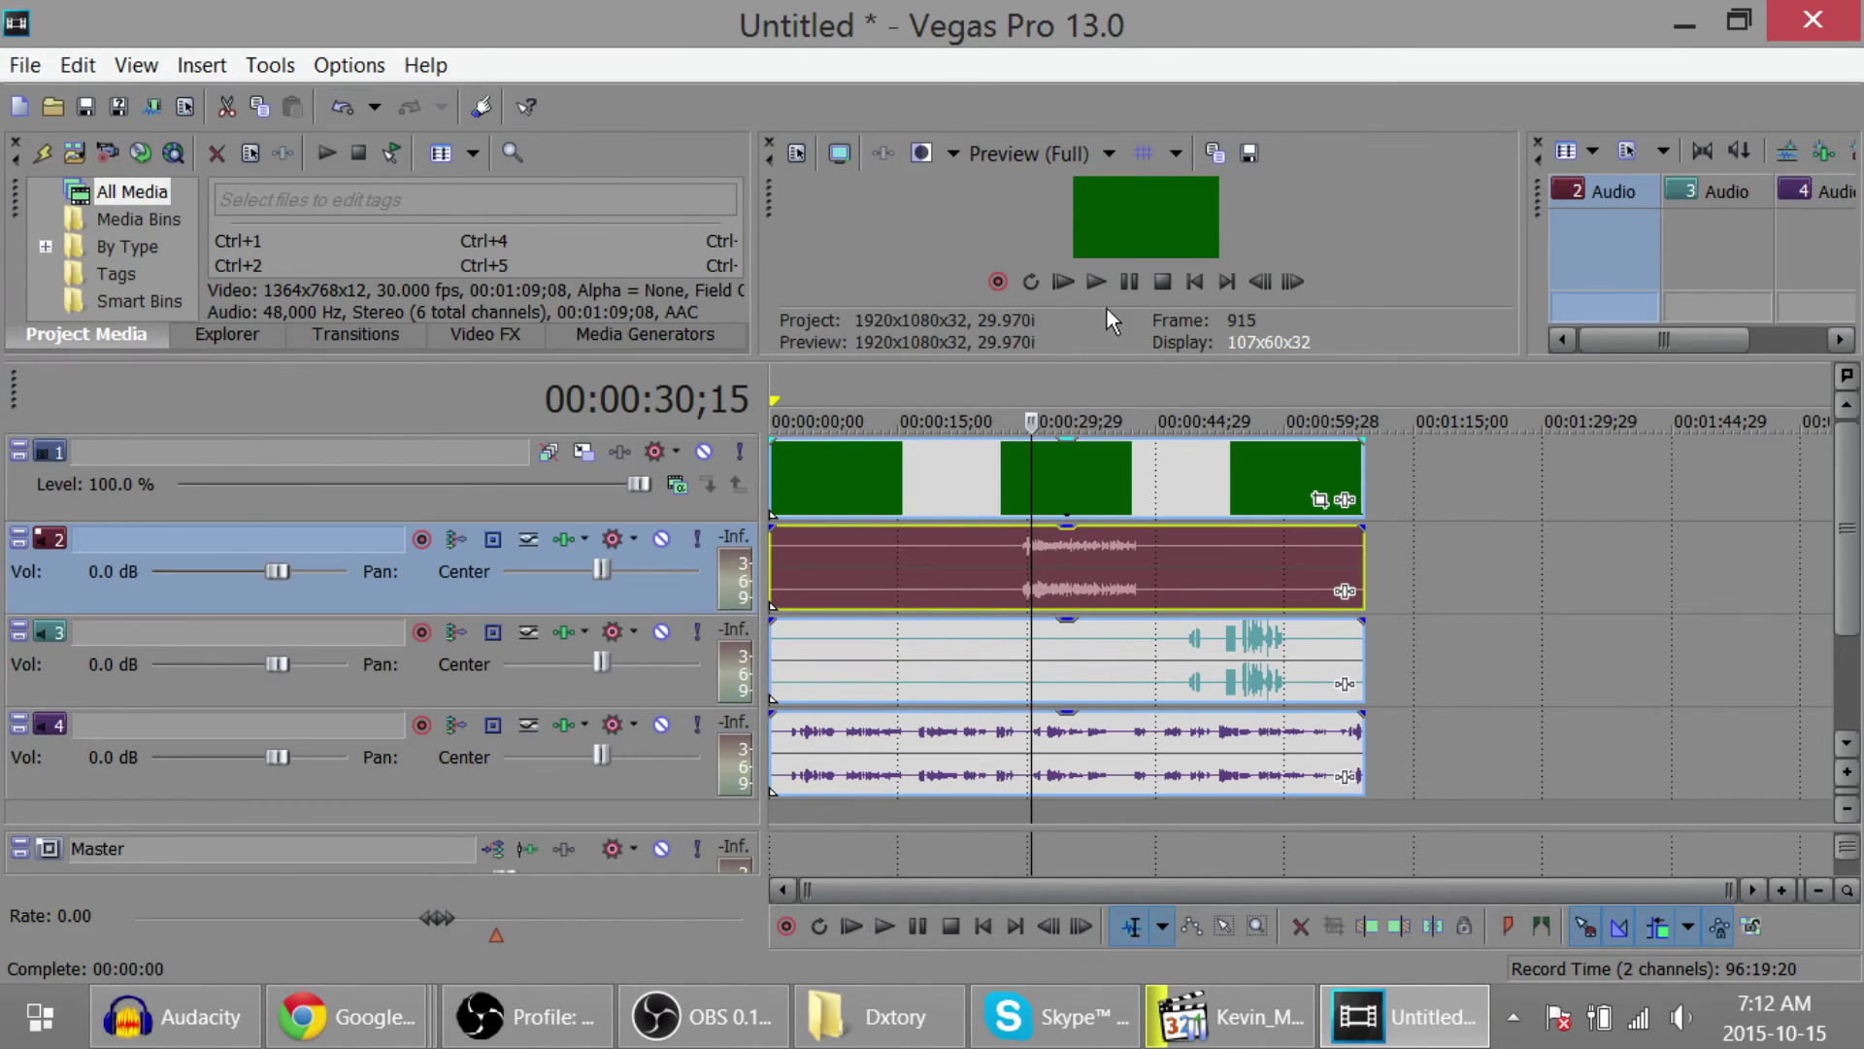
Play from about 30 seconds, pause, then play from about 52 seconds and pause near the end.
{"action": "left_click", "coordinate": [1092, 282]}
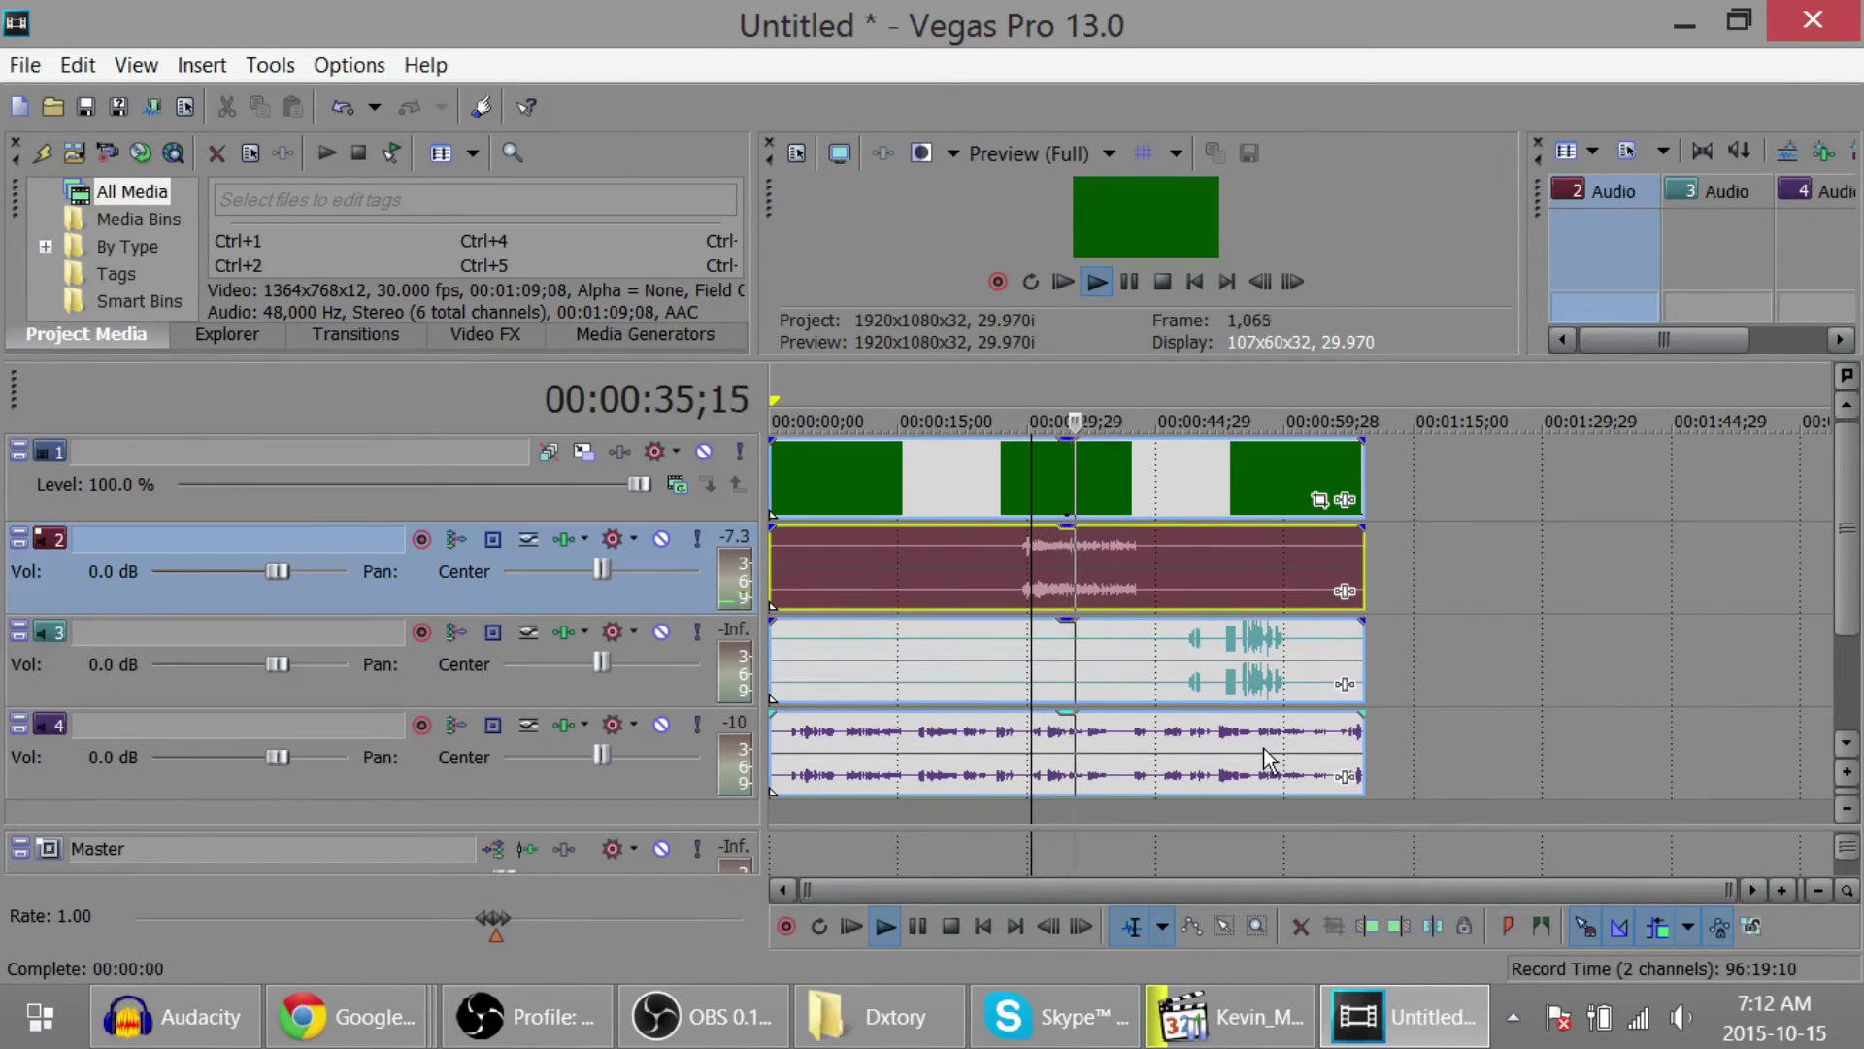
{"action": "left_click", "coordinate": [1117, 287]}
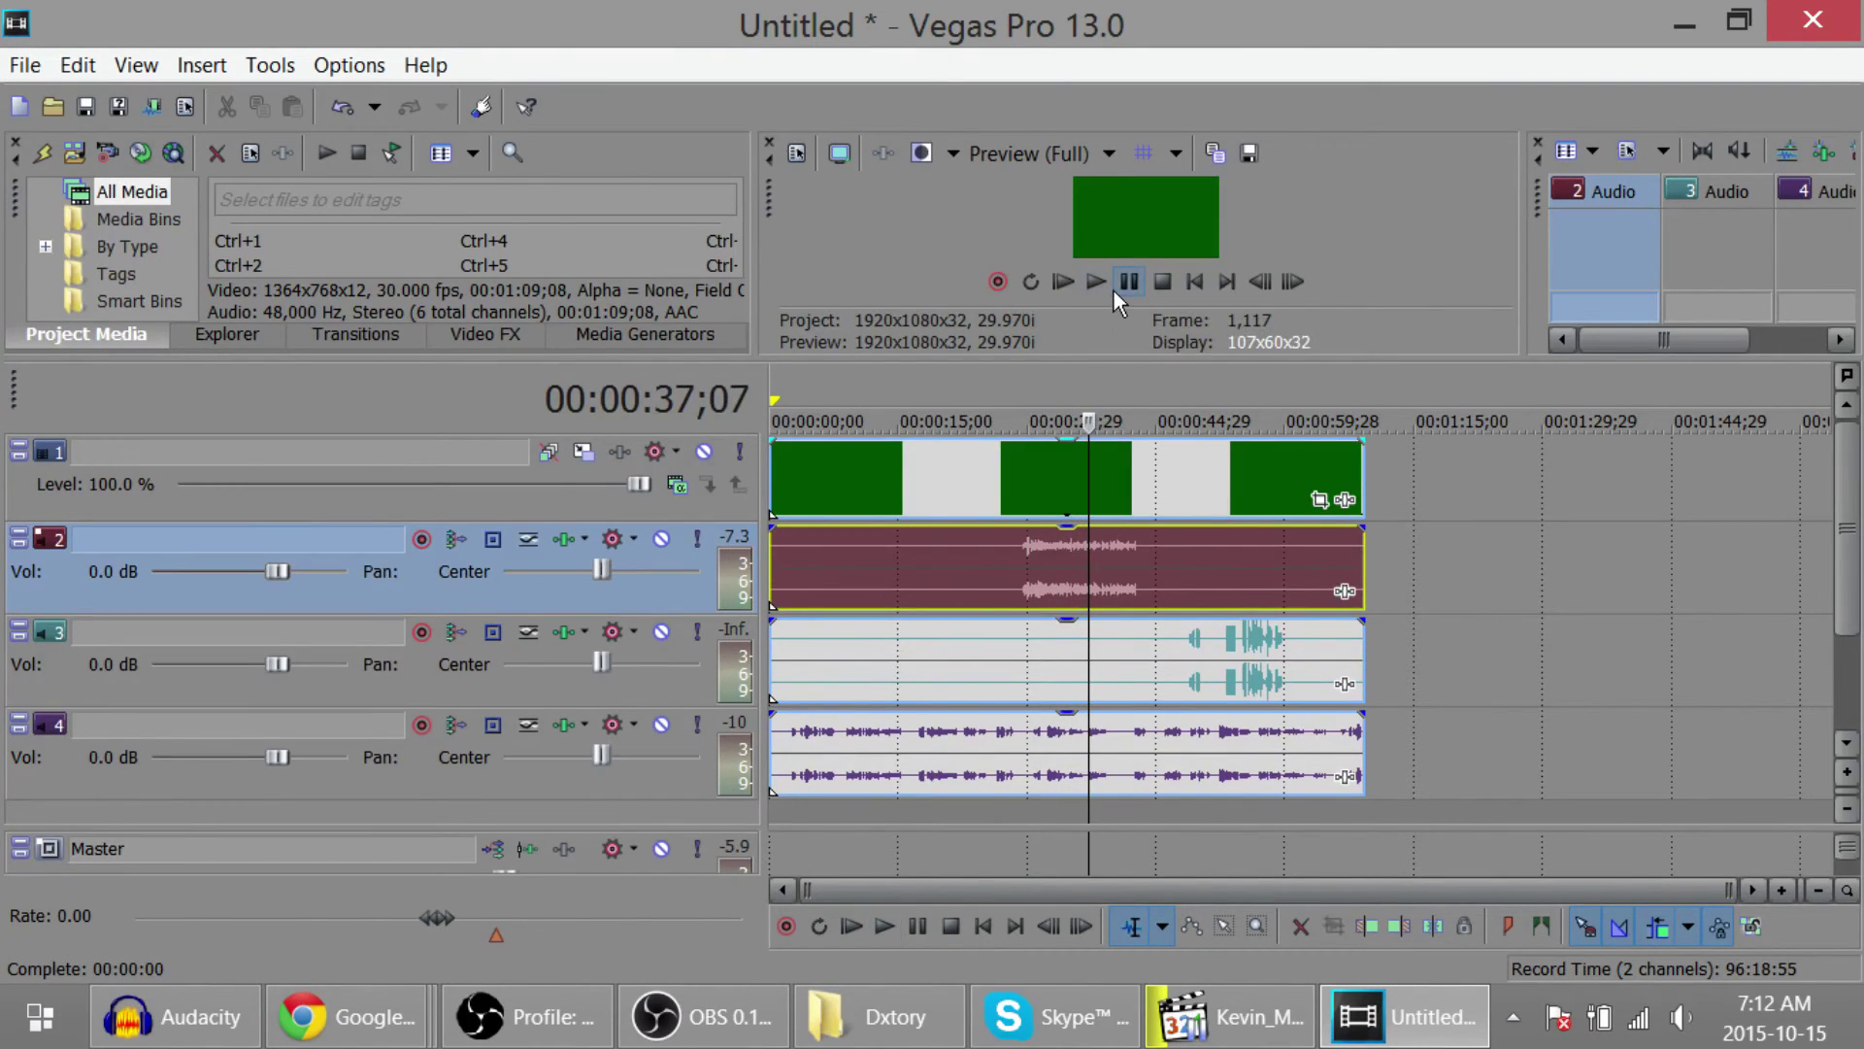
{"action": "left_click", "coordinate": [1216, 470]}
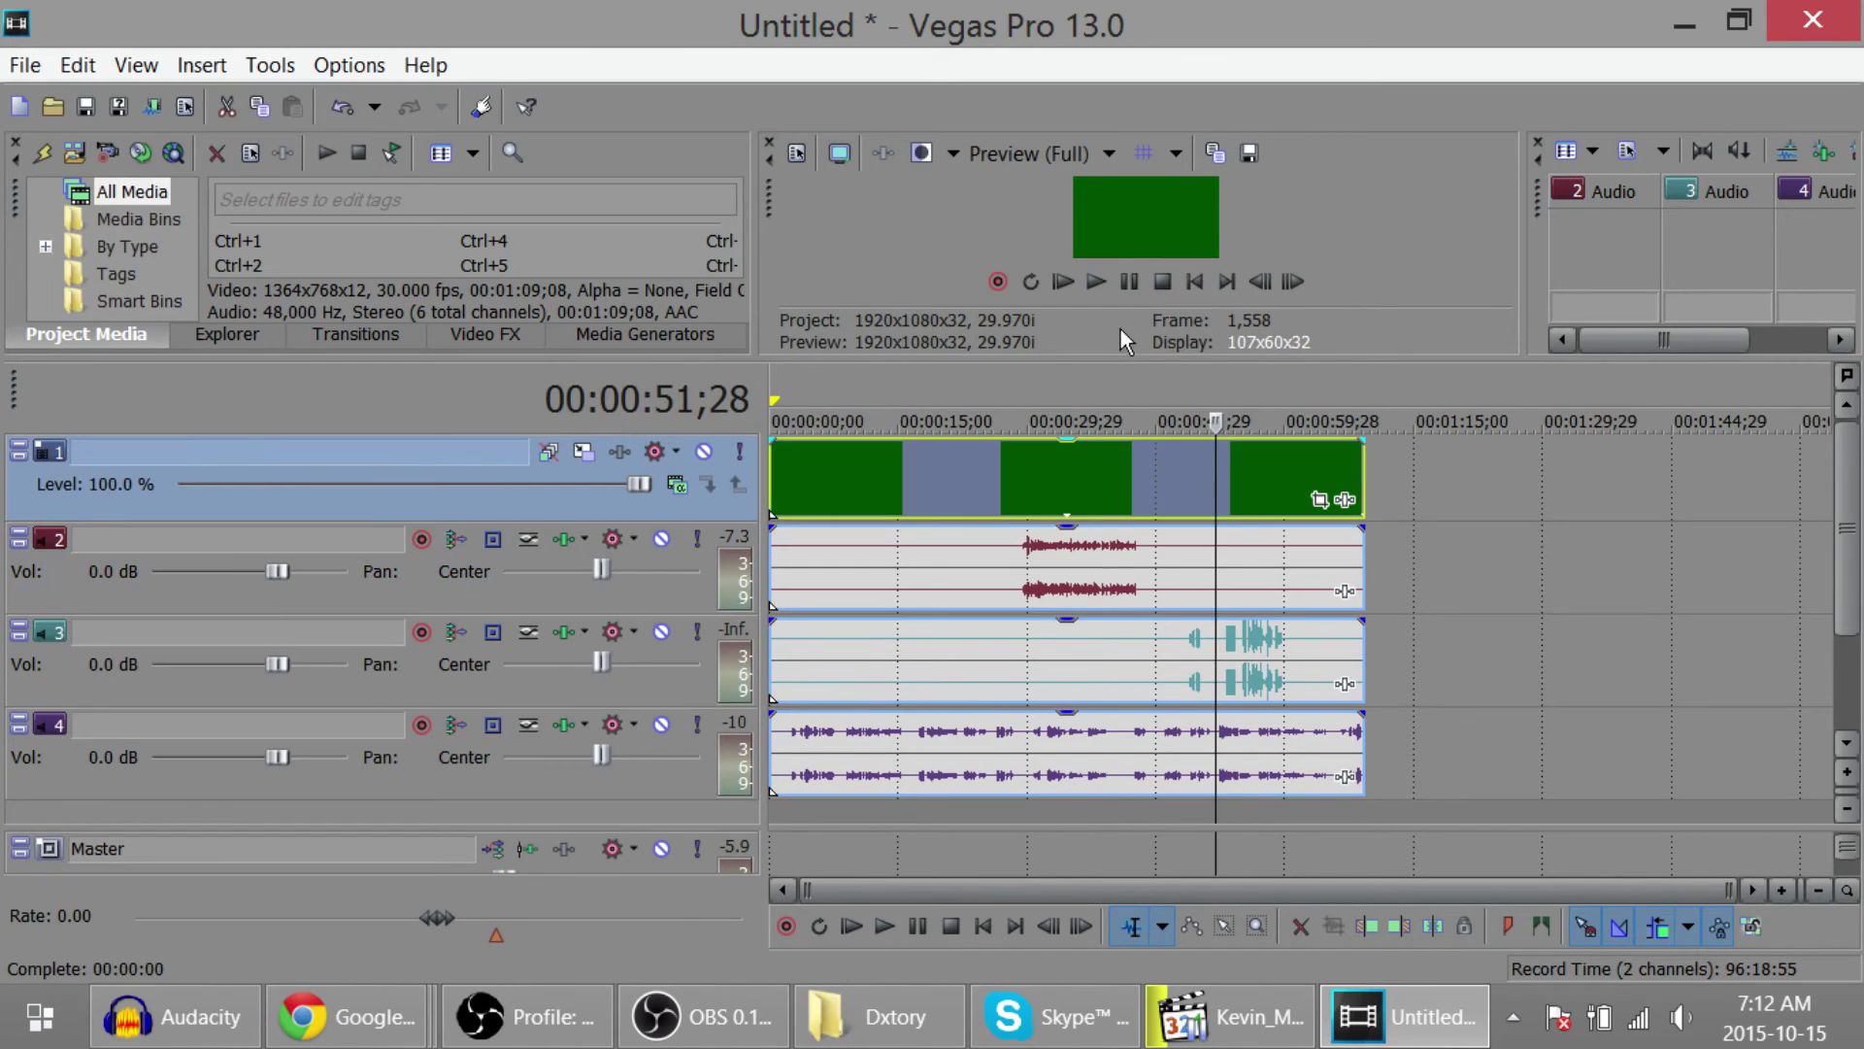
{"action": "left_click", "coordinate": [1092, 285]}
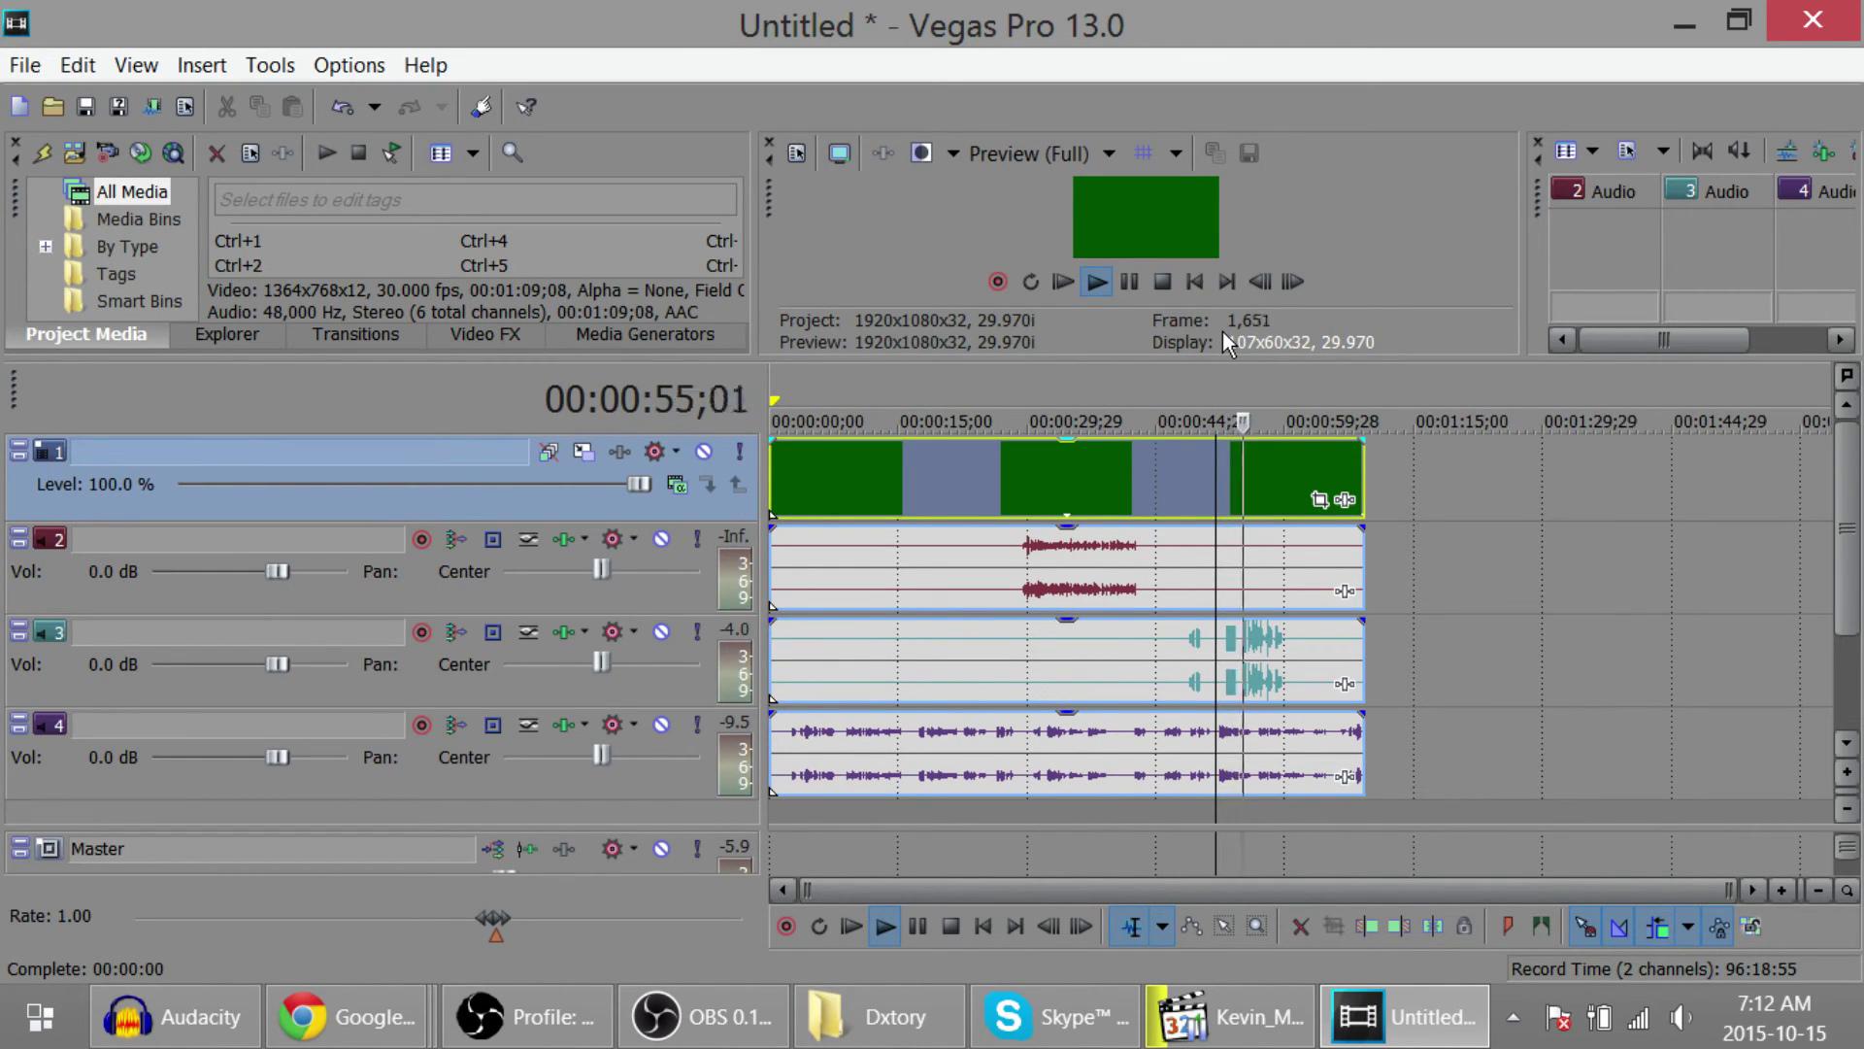
{"action": "left_click", "coordinate": [1134, 283]}
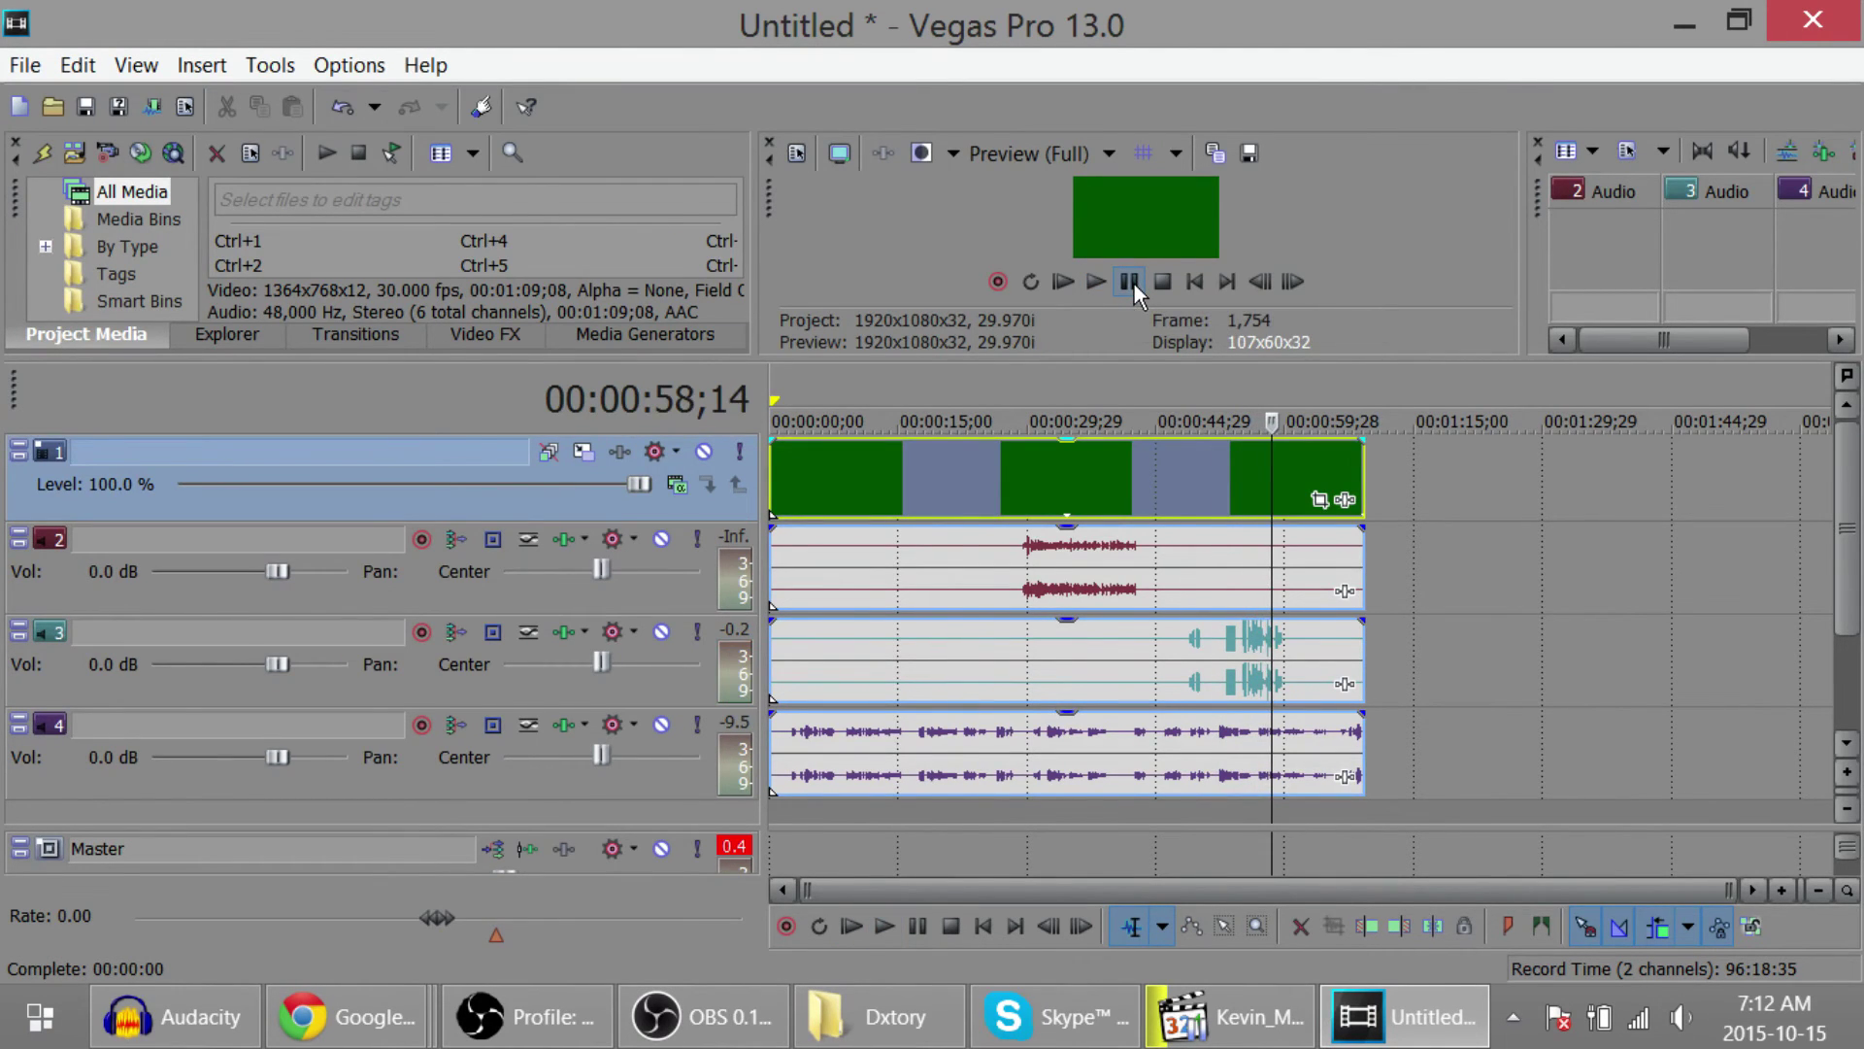